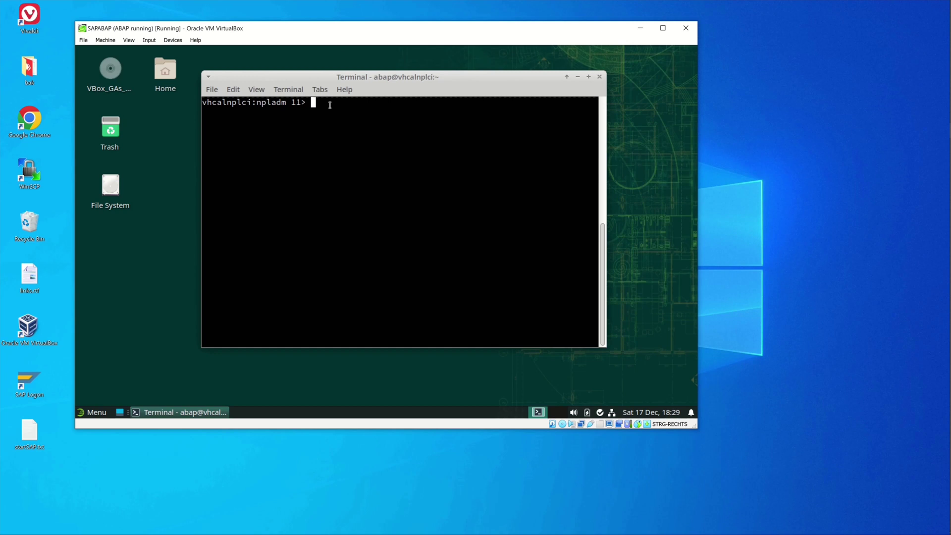
Open /sapmnt/NPL/profile/DEFAULT.PFL in nano with root rights and read through its lines
type("sudo nano /sapmnt/N")
key("Tab")
type("pro")
key("Tab")
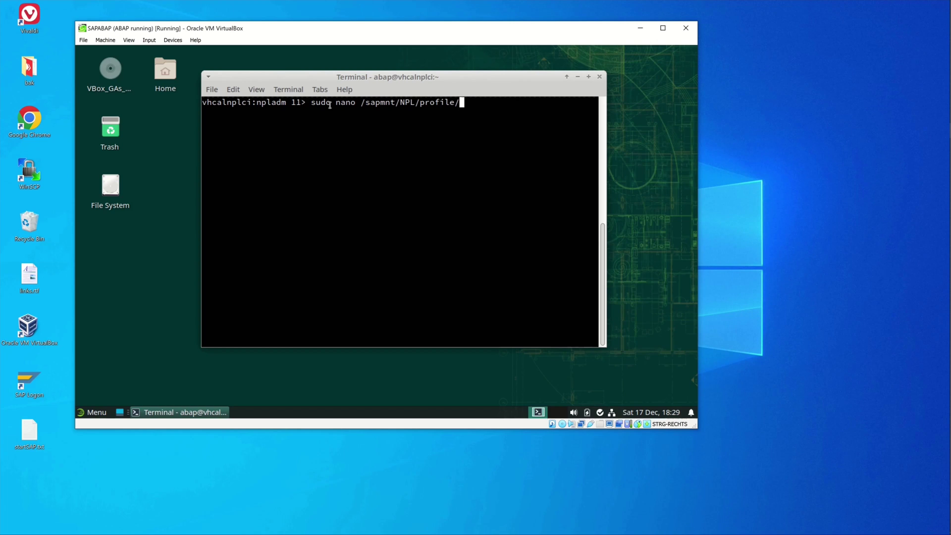
type("/")
key("BackSpace")
type("DE")
key("Tab")
key("Return")
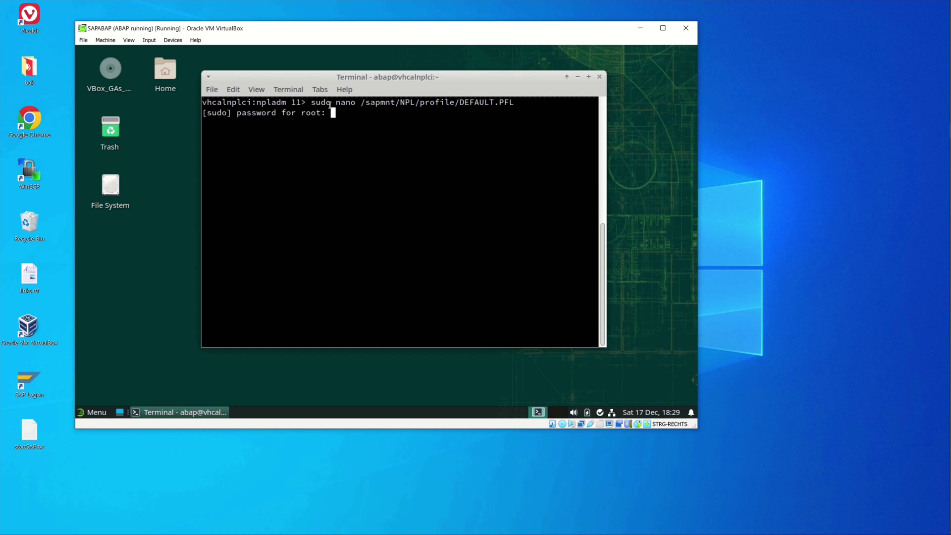
key("Return")
key("Down")
key("Down")
key("Down")
key("Down")
key("Down")
key("Down")
key("Down")
key("Down")
key("Down")
key("Down")
key("Down")
key("Down")
key("Down")
key("Down")
key("Down")
key("Down")
key("Down")
key("Down")
key("Down")
key("Down")
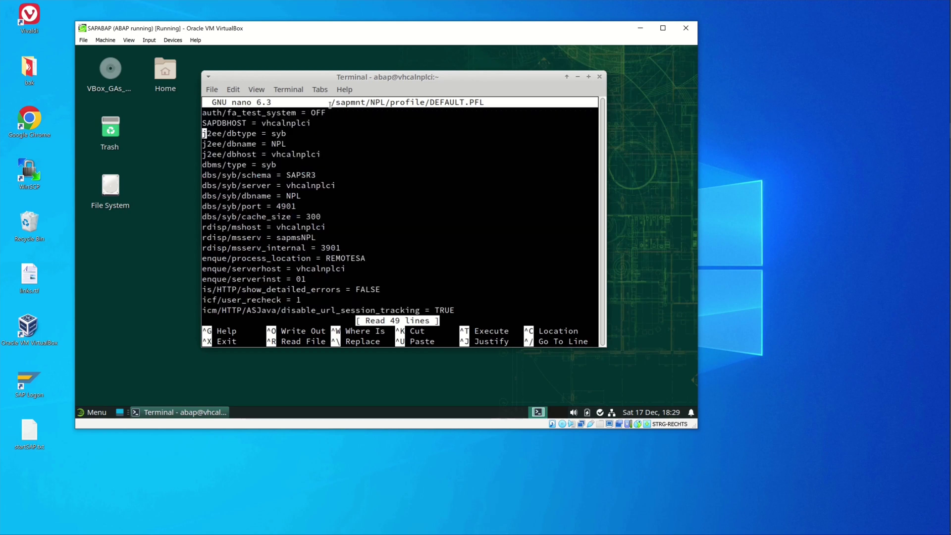
Add the line login/no_automatic_user_sapstar = 0 at the end of DEFAULT.PFL
key("Down")
key("Down")
key("Down")
key("Down")
key("Down")
key("Down")
key("Down")
key("Down")
key("Down")
key("Down")
key("Down")
key("Down")
key("Down")
key("Down")
key("Down")
key("Down")
key("Down")
key("Down")
key("Down")
key("Down")
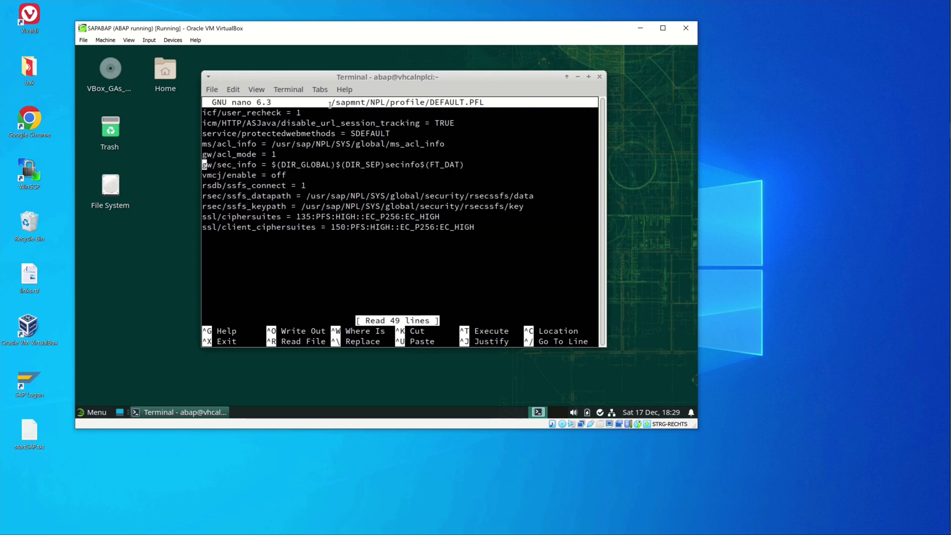
key("Down")
key("Down")
key("Down")
key("Down")
type("login")
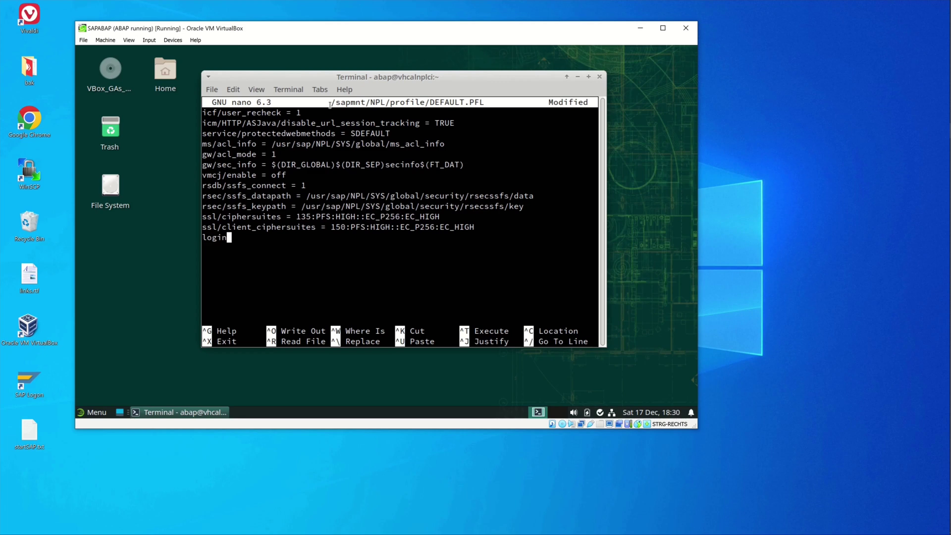
type("/no_automatic_user")
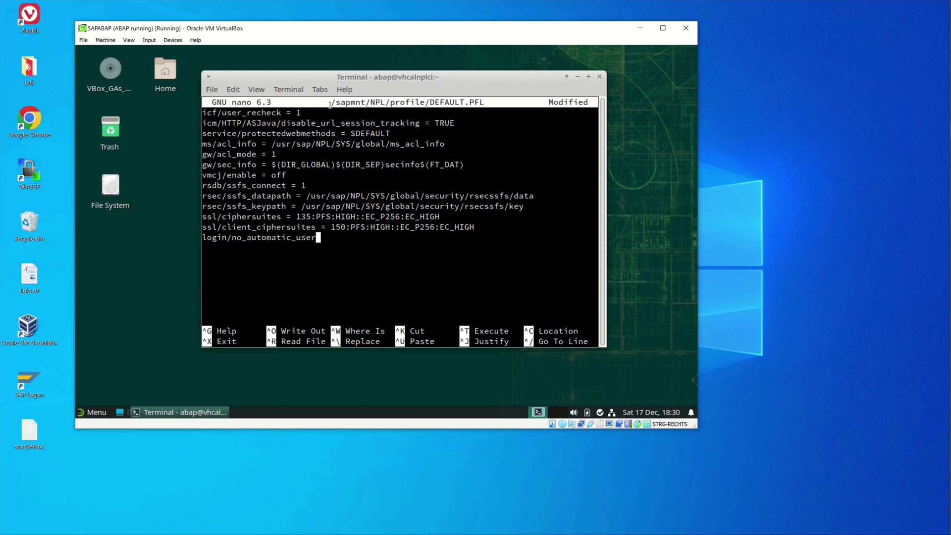
type("_sapstar =")
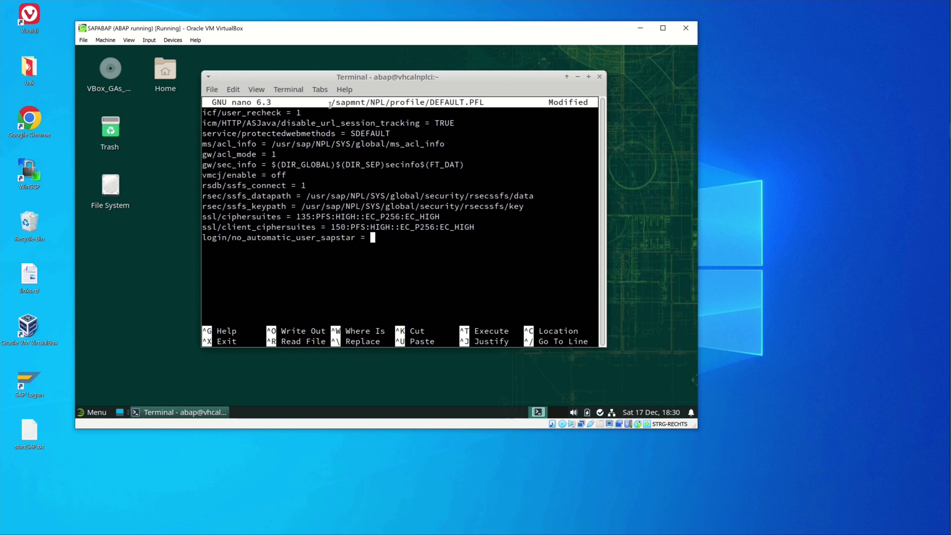
type(" 0.")
key("BackSpace")
Exit nano, saving DEFAULT.PFL under its existing file name
key("ctrl+x")
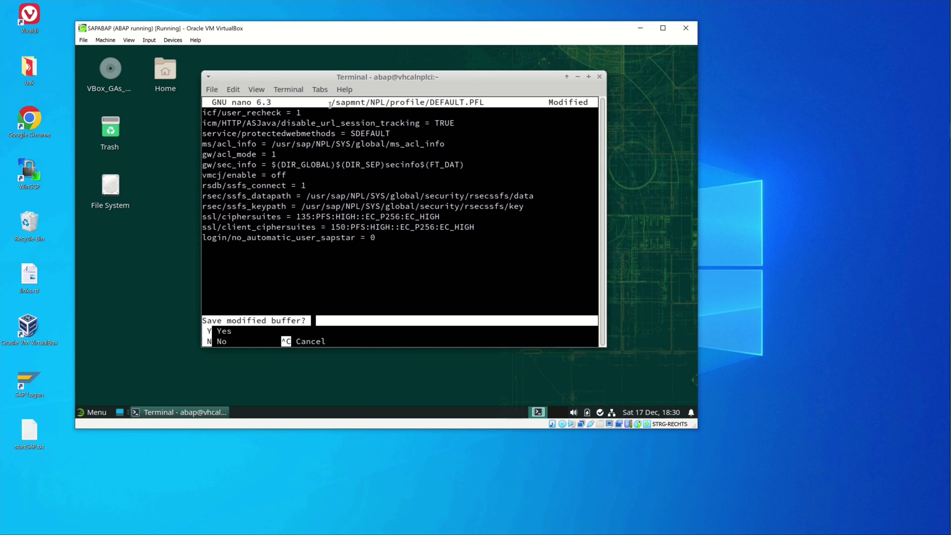
key("y")
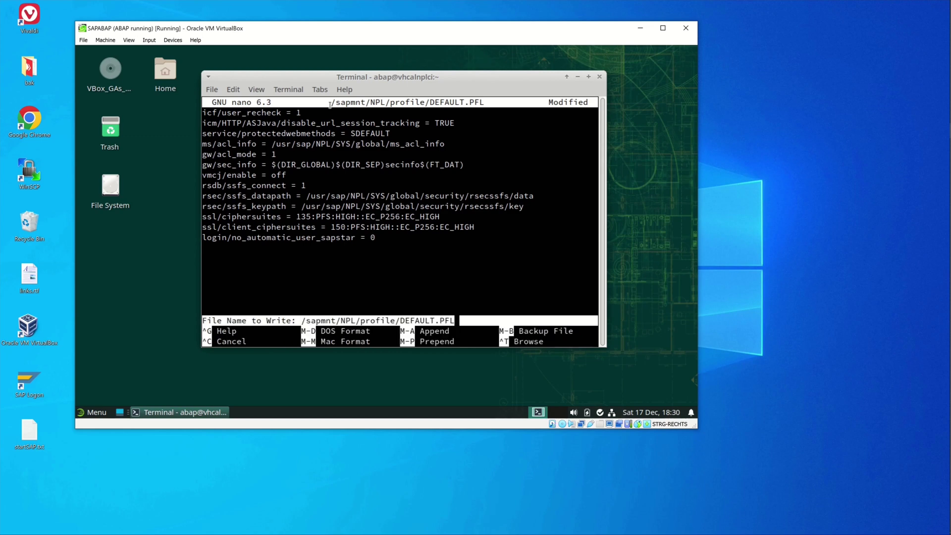
key("Return")
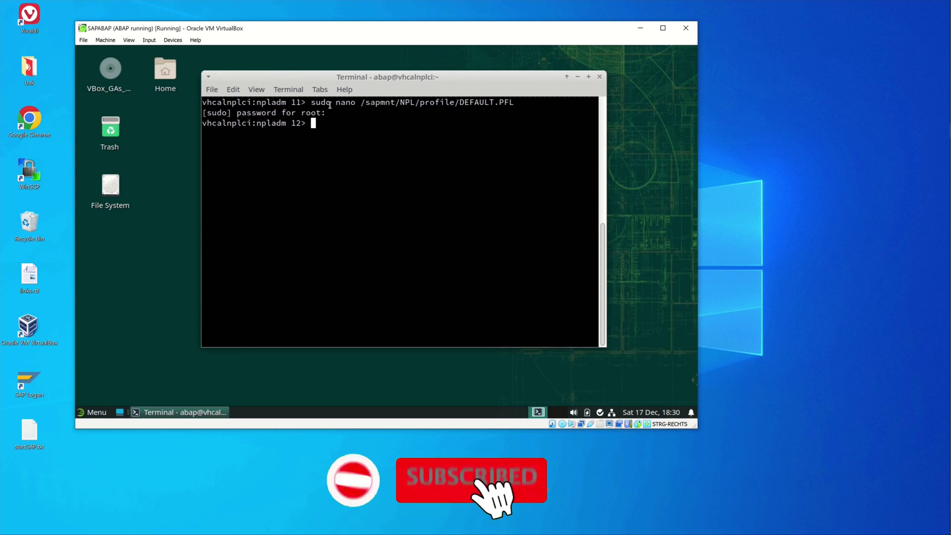
Leave the npladm shell and reboot the virtual machine with sudo reboot
type("exit")
key("Return")
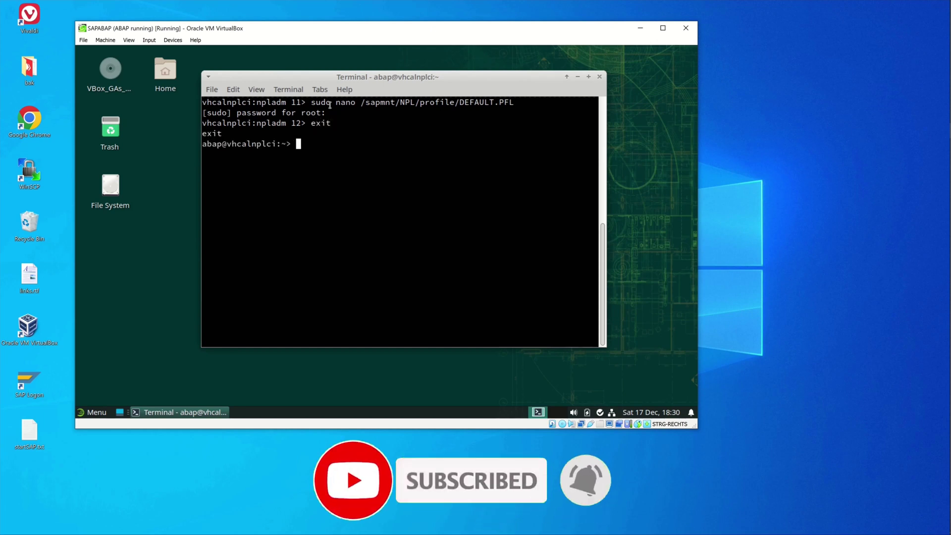
type("sudo ")
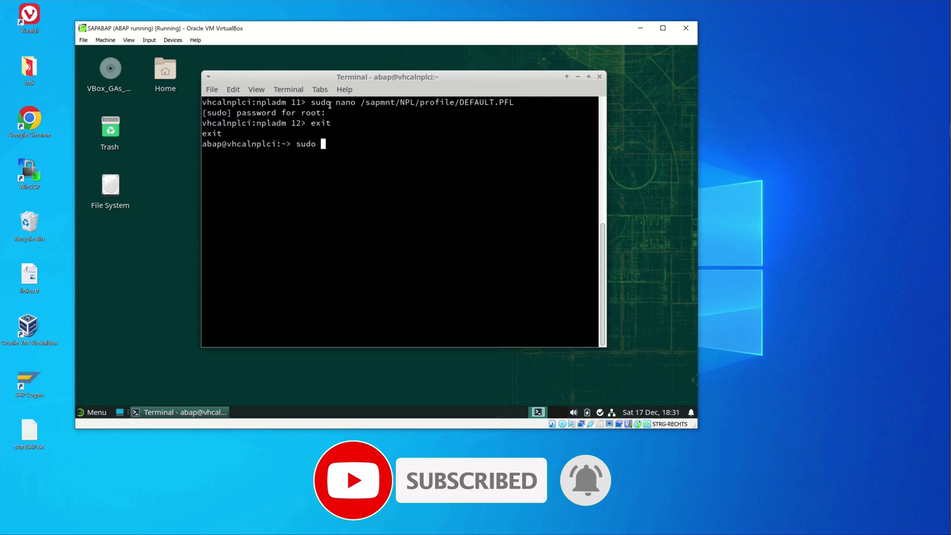
type("reboot")
key("Return")
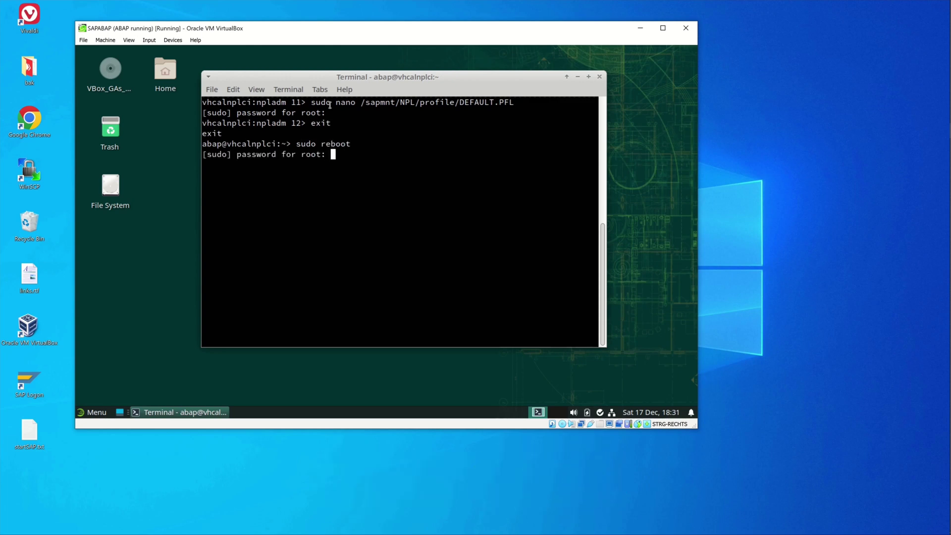
key("Return")
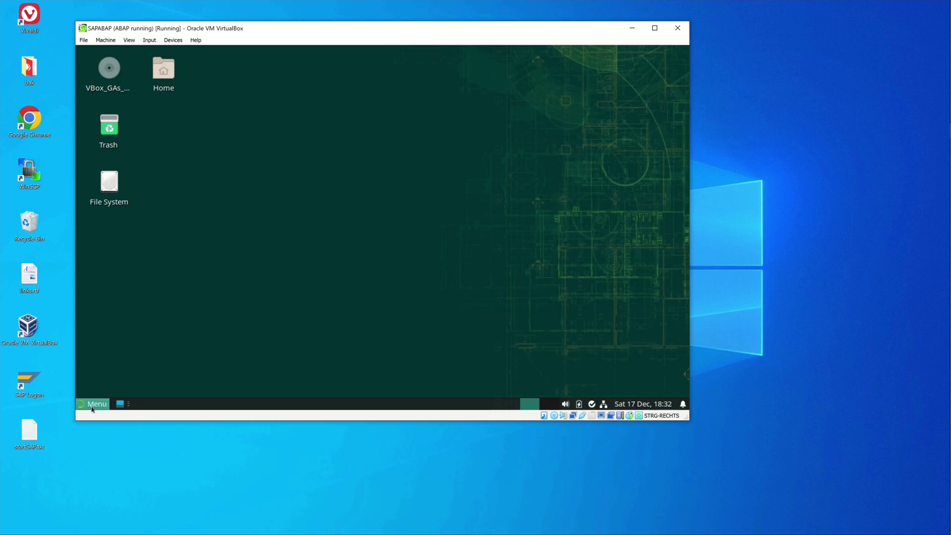
In a new terminal, switch to user npladm and start the SAP system with startsap ALL
left_click(92, 407)
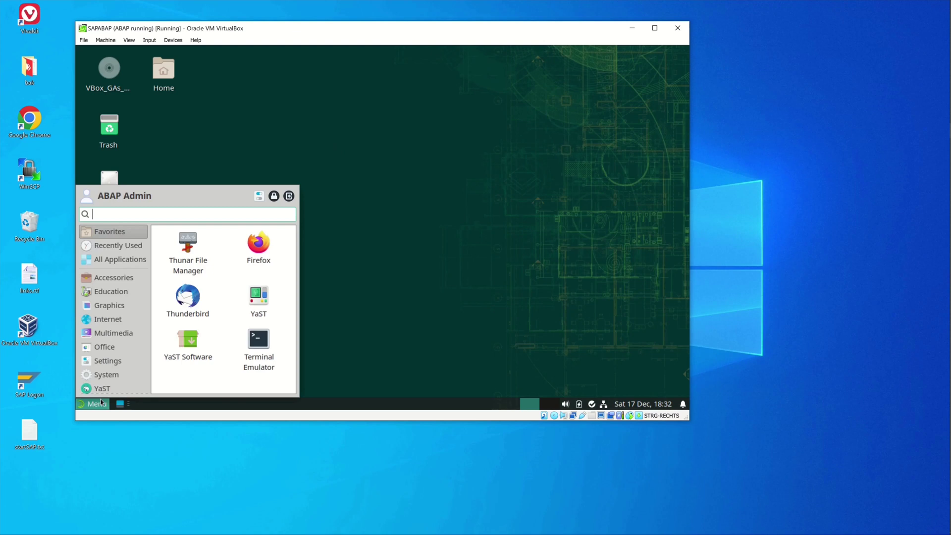
left_click(270, 341)
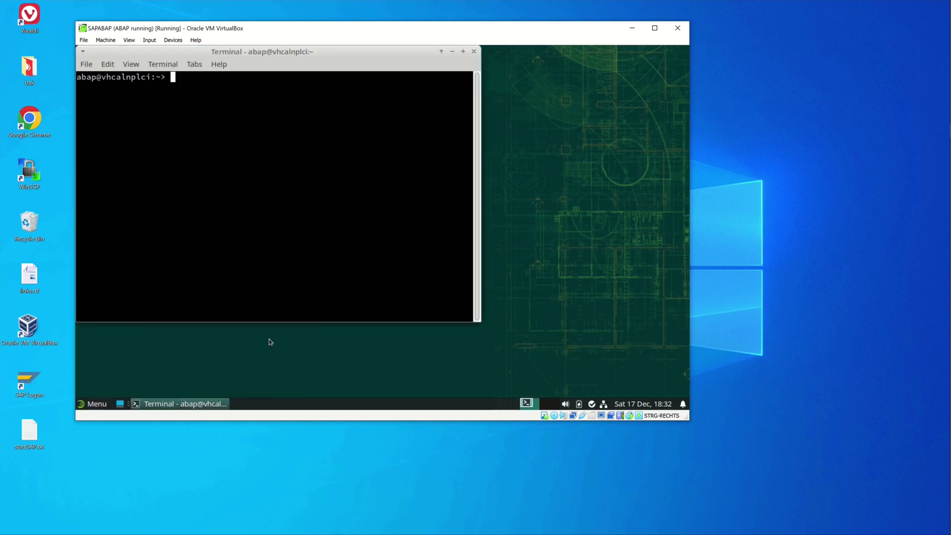
type("su npladm")
key("Return")
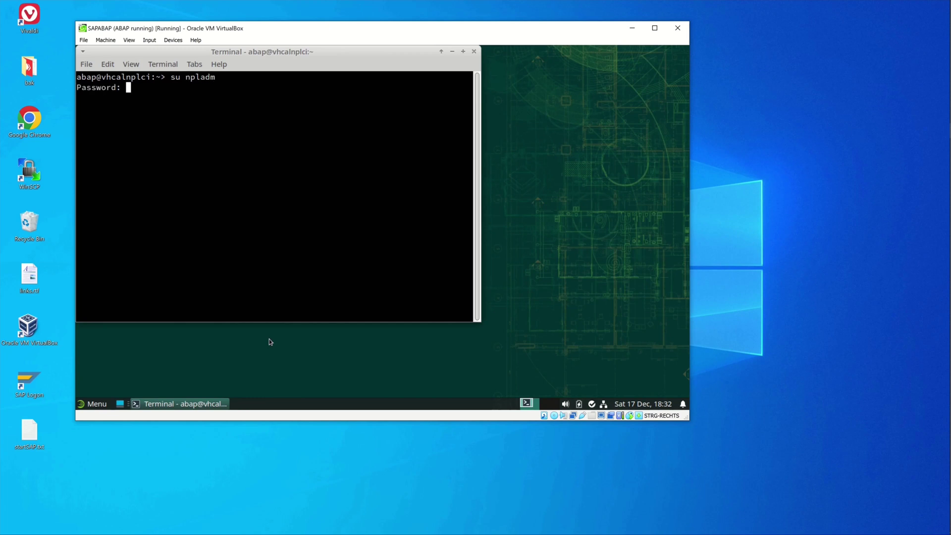
key("Return")
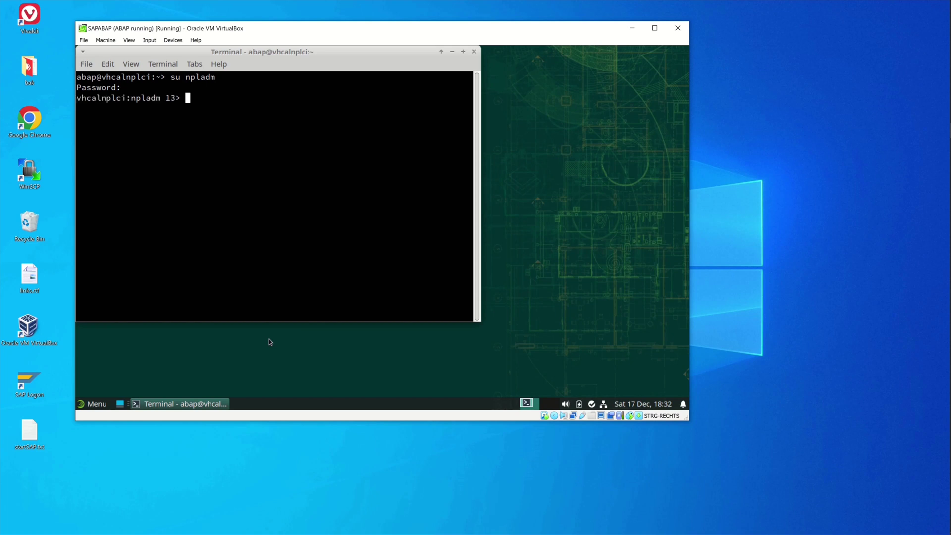
type("startsap ALL")
key("Return")
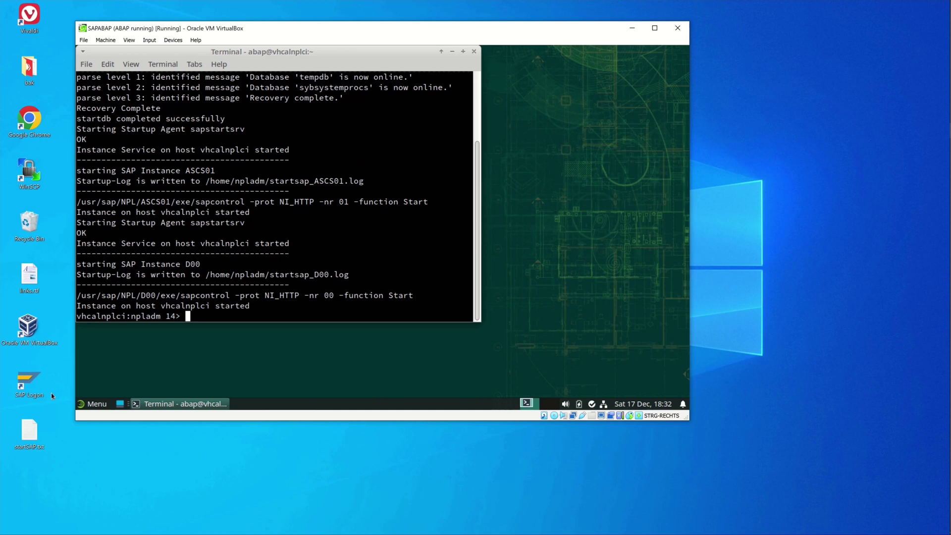
Log on to the ABAP752 system in client 001 as the DEVELOPER user
left_click(23, 382)
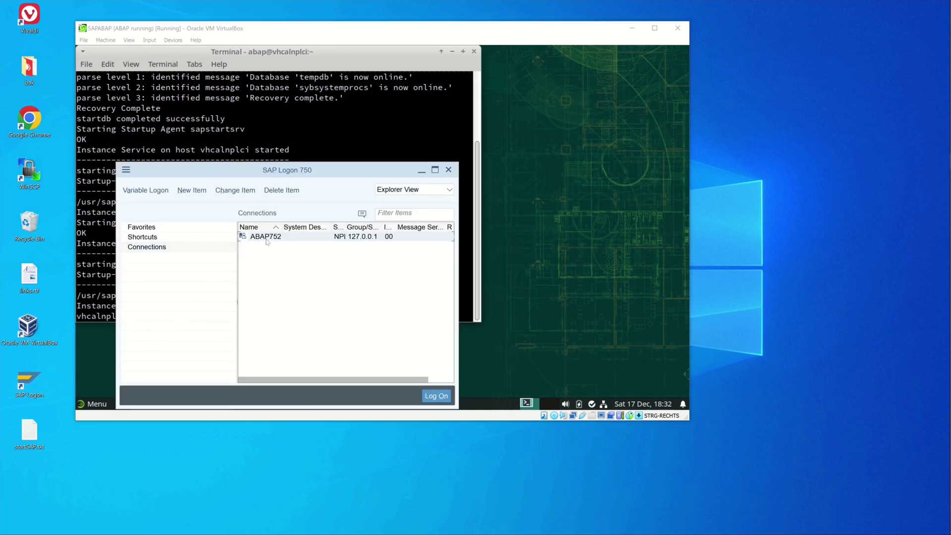
double_click(267, 239)
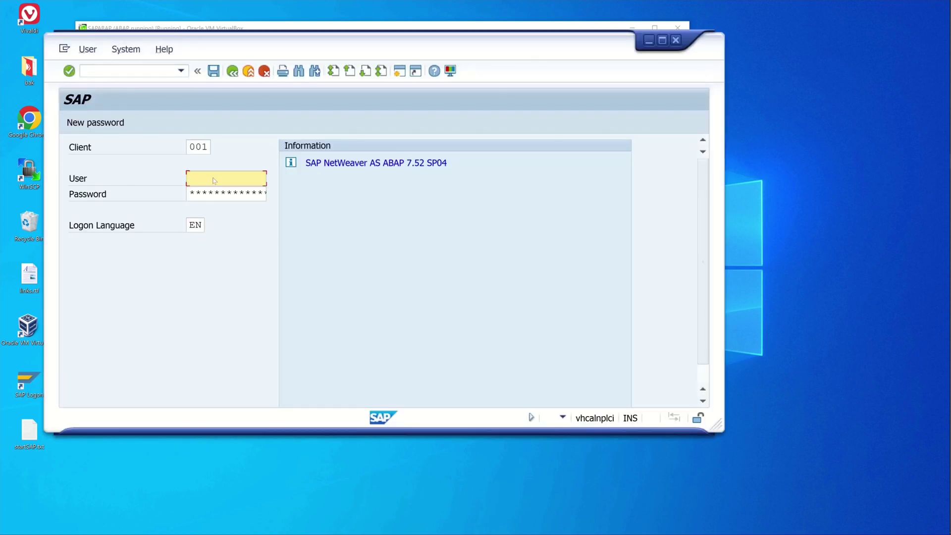
type("DE")
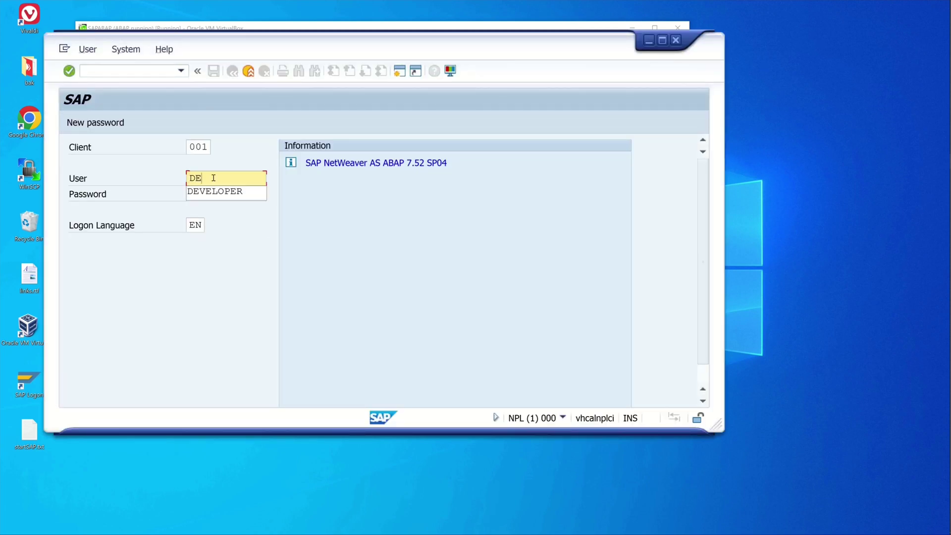
key("Down")
key("Return")
key("Tab")
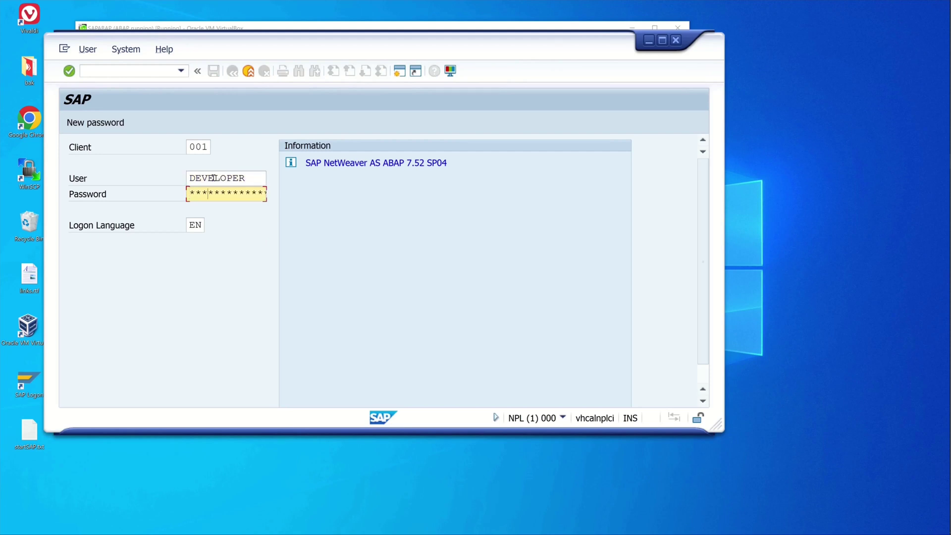
key("Return")
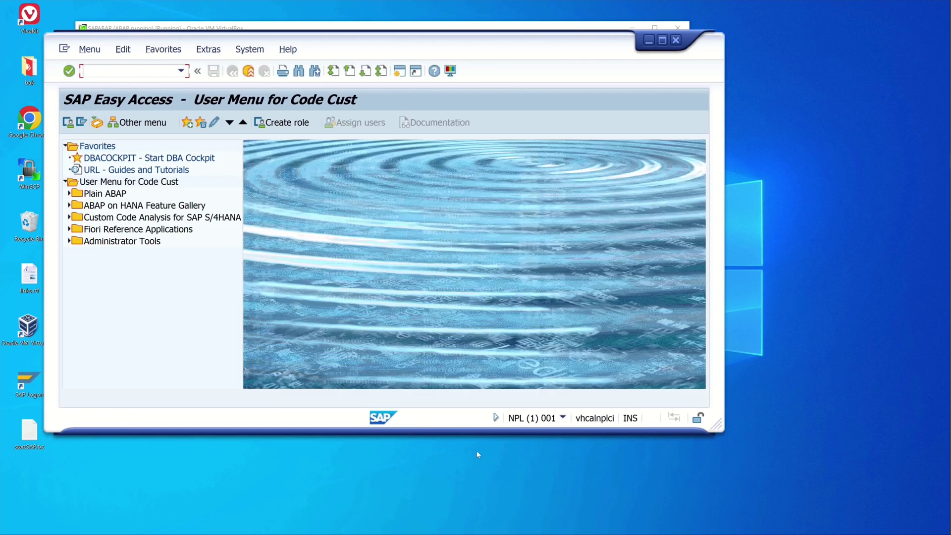
Open view V_TBDLS for maintenance in SM30, accepting the cross-client caution
type("sm30")
key("Return")
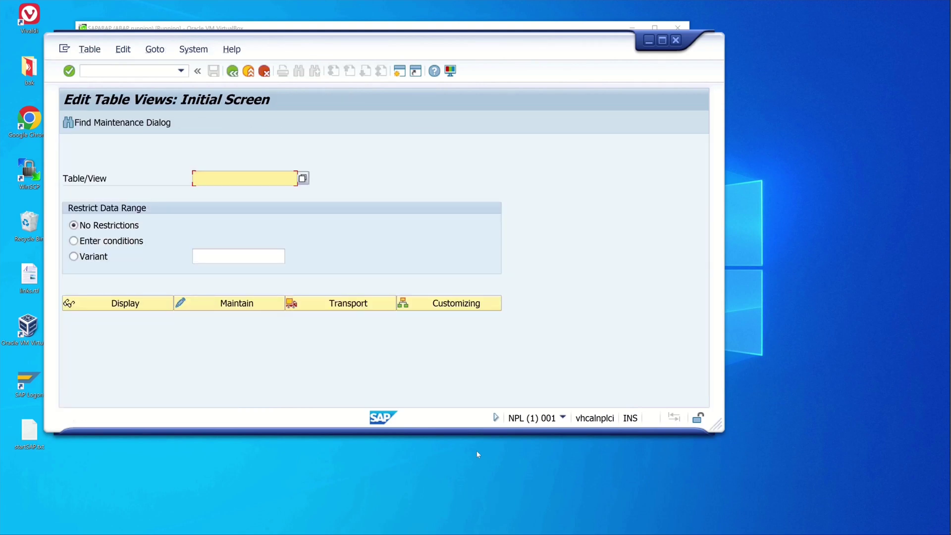
type("V")
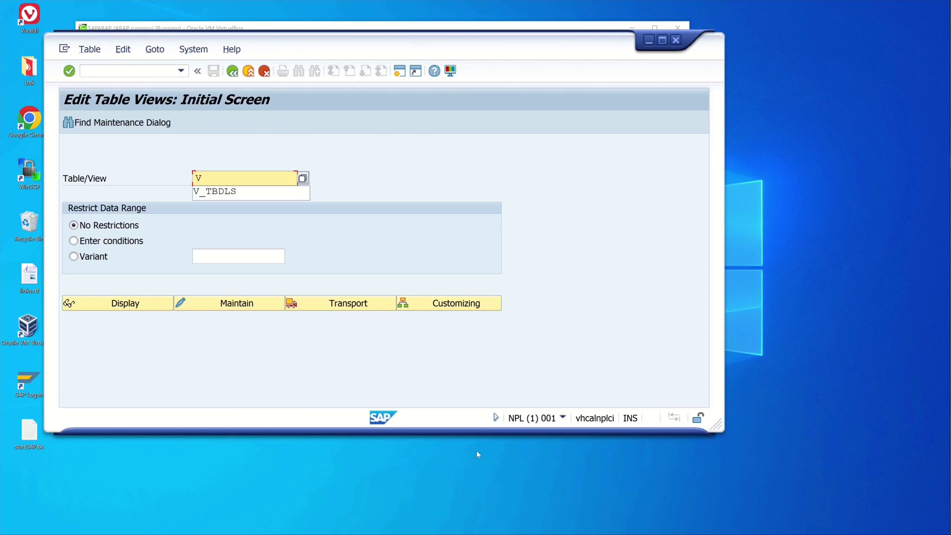
type("_TBDLS")
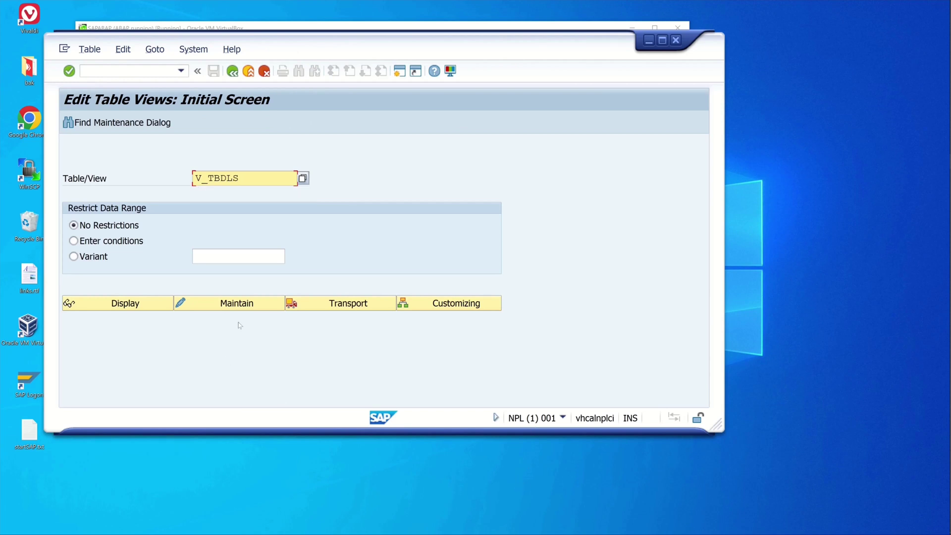
left_click(249, 304)
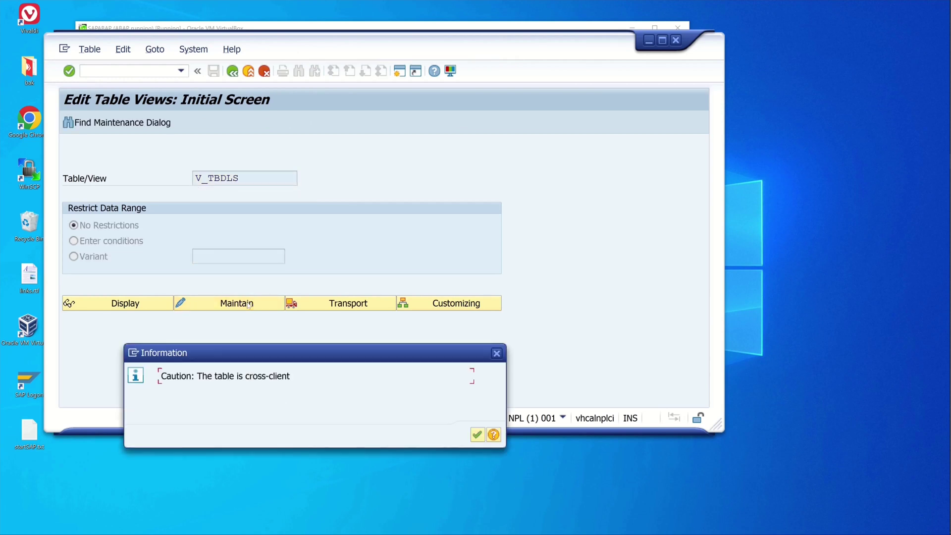
left_click(477, 436)
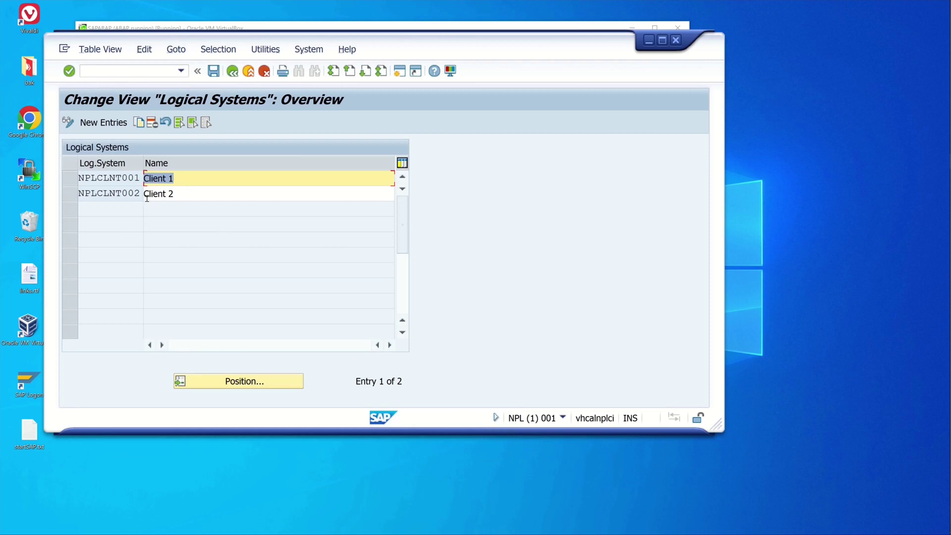
Add logical system NPLCLNT003 named 'Client 3' and save it under request NPLK900075
left_click_drag(80, 192, 142, 194)
key("ctrl+c")
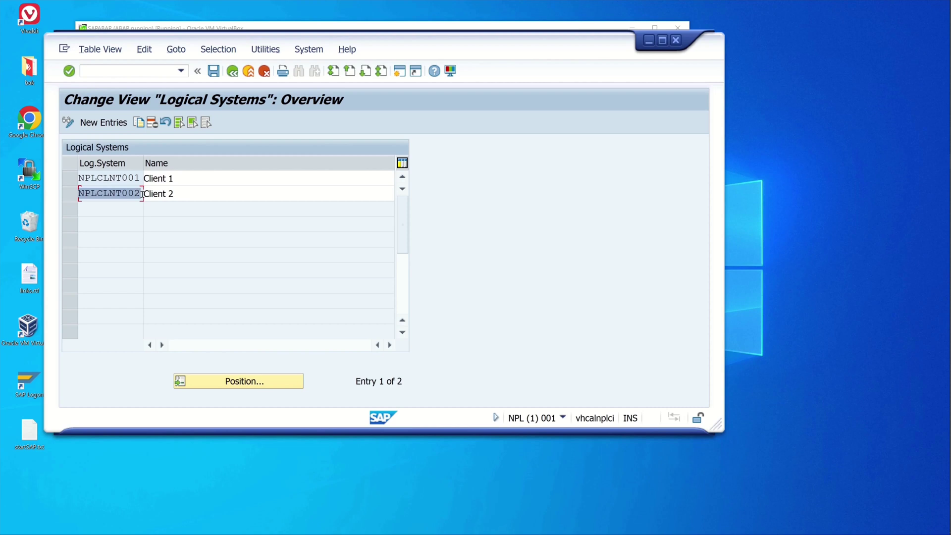
left_click(108, 122)
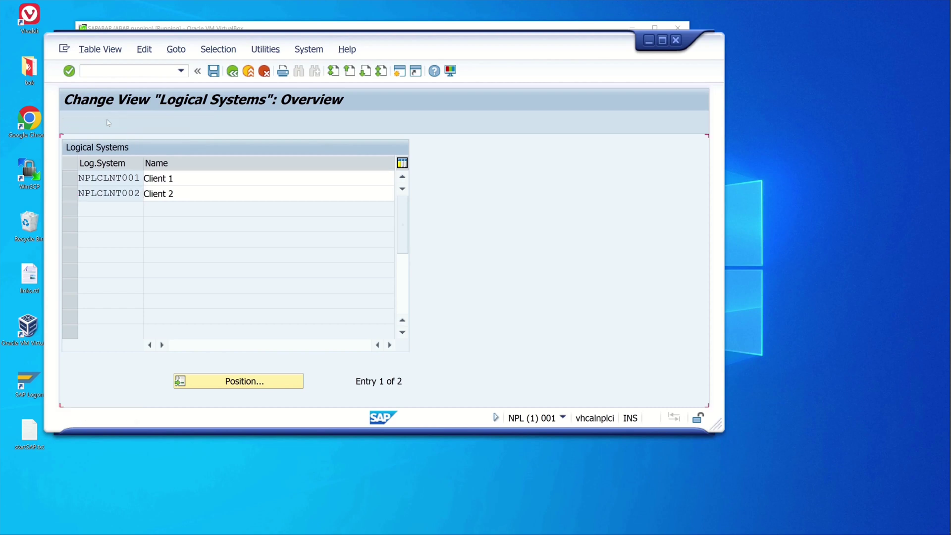
key("ctrl+v")
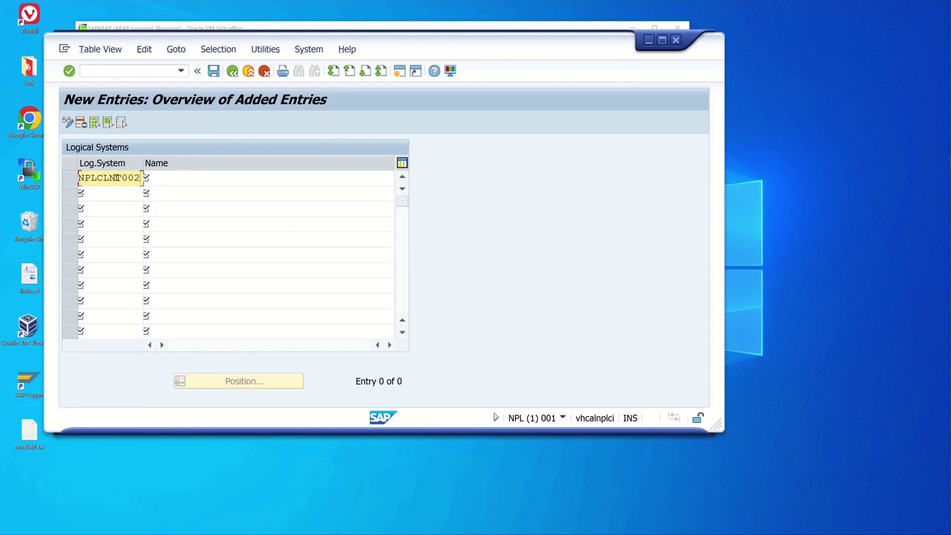
key("BackSpace")
type("3")
left_click(176, 182)
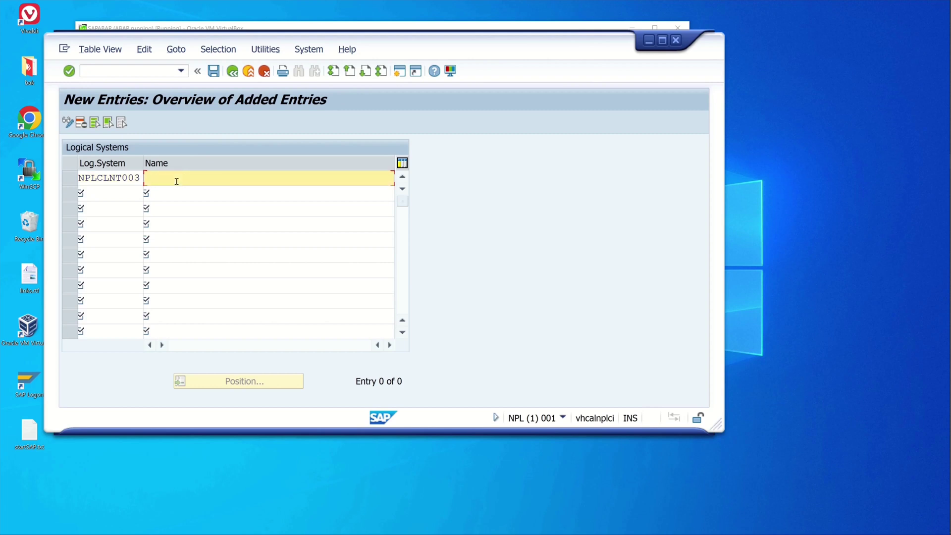
type("Client 3")
left_click(214, 72)
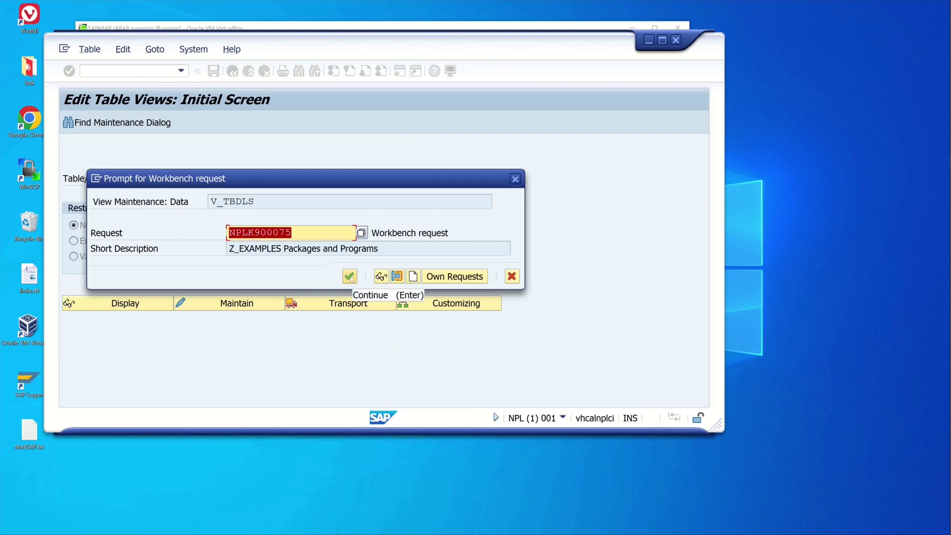
left_click(350, 277)
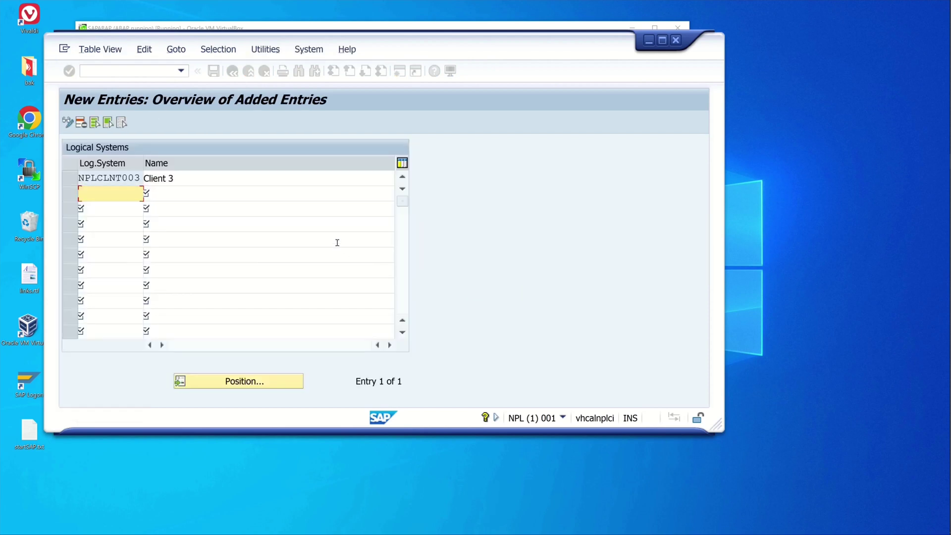
Open the SCC4 client list in change mode, accepting the cross-client caution
left_click(153, 73)
type("/n")
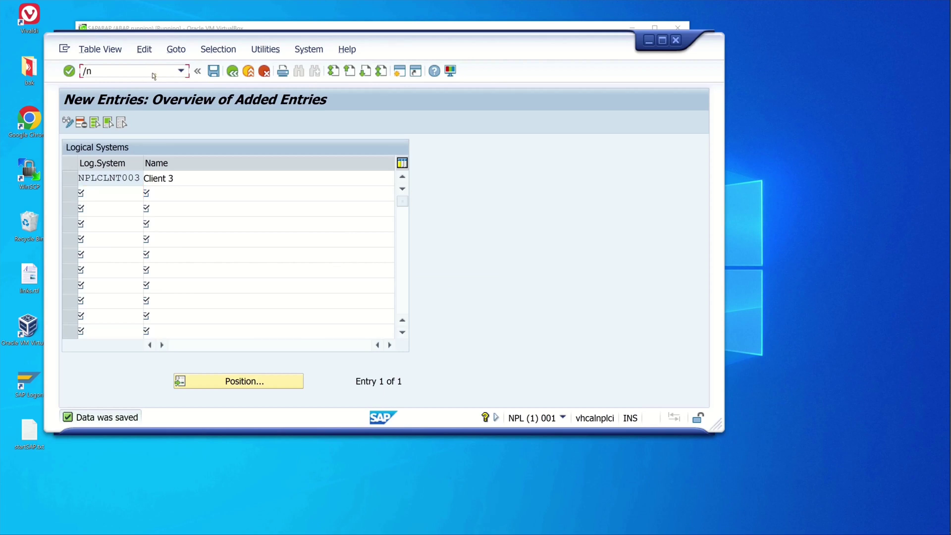
type("scc4")
key("Return")
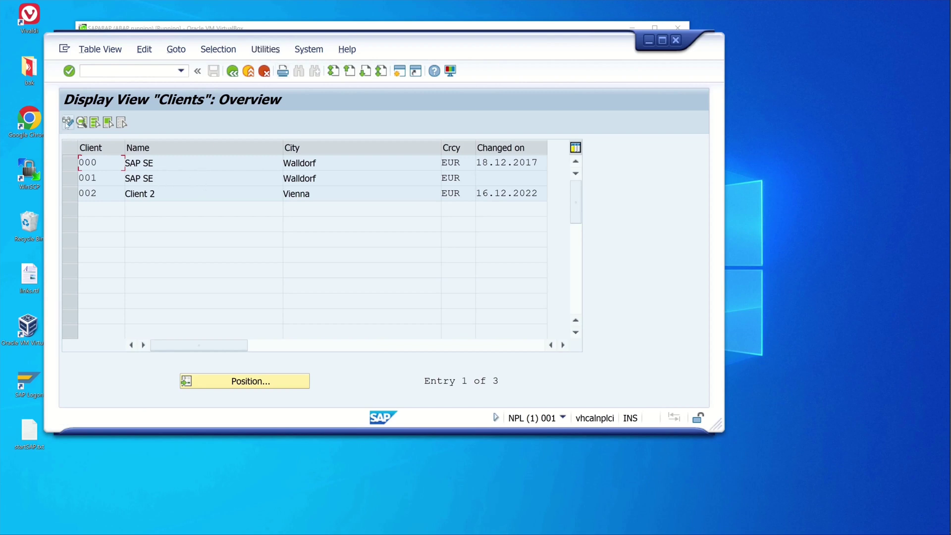
left_click(67, 123)
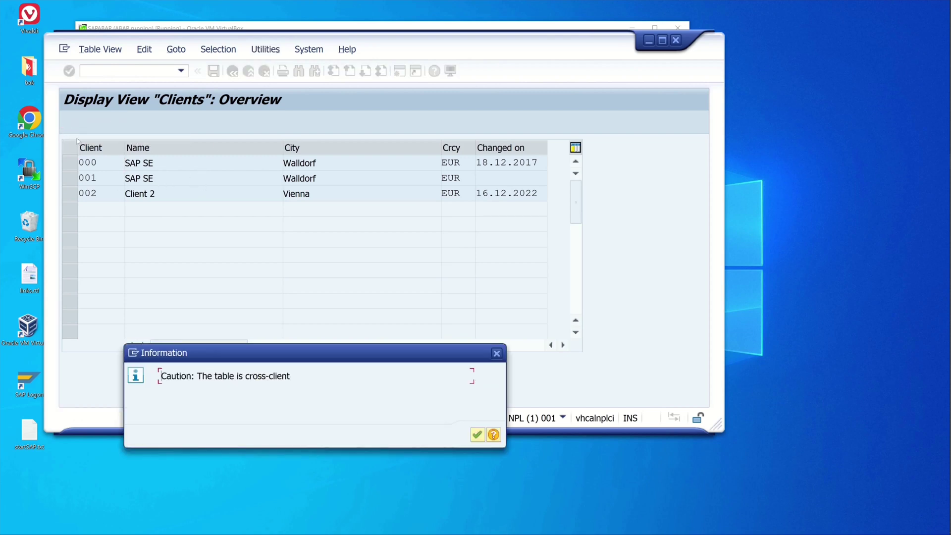
left_click(497, 353)
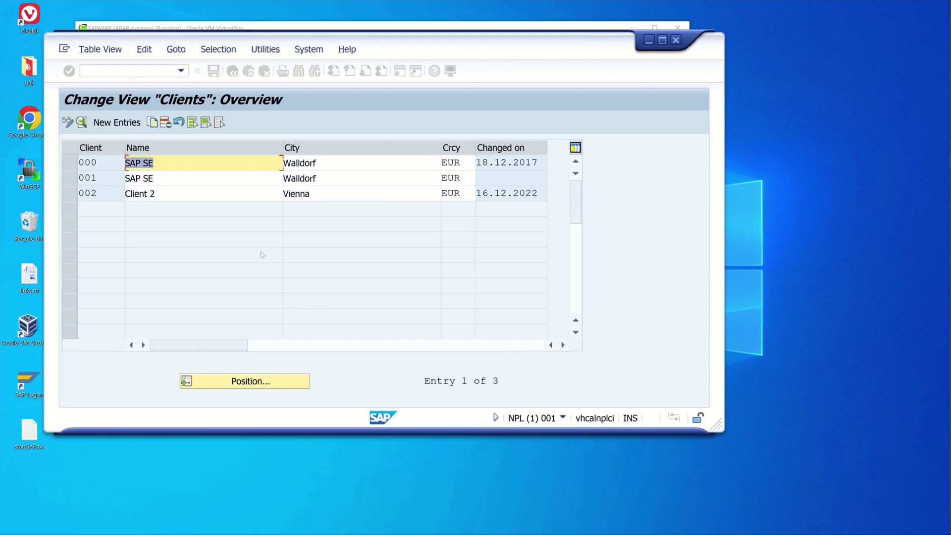
Create new client 003 named 'Client 3' with city Vienna
left_click(114, 122)
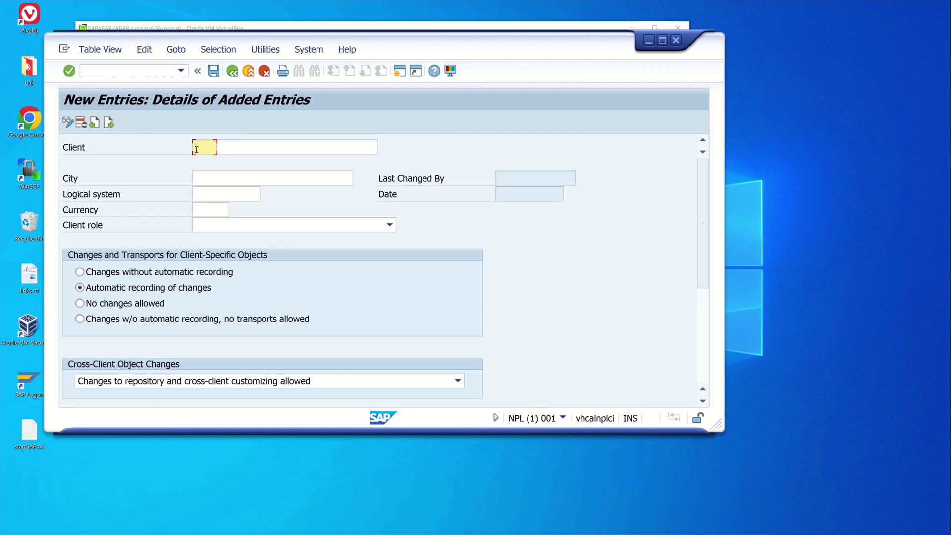
type("003")
key("Tab")
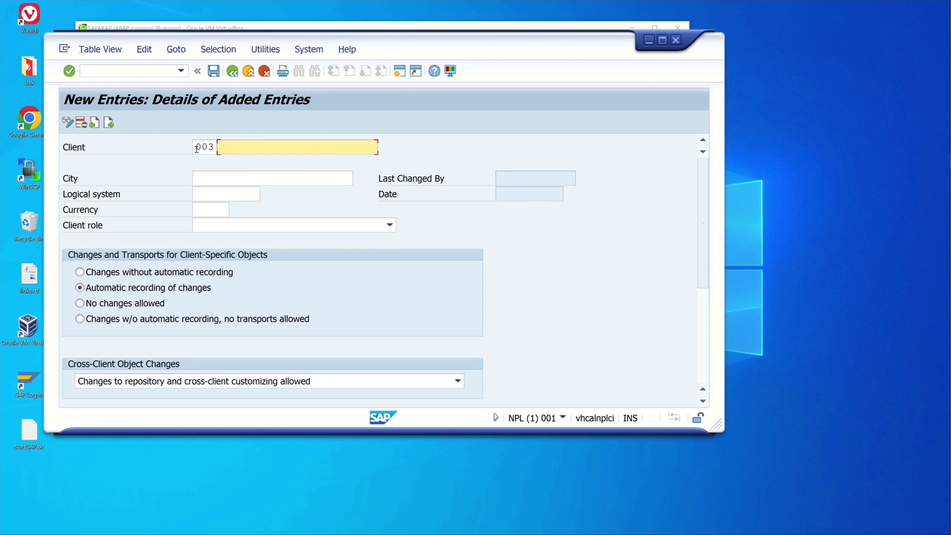
type("Client 3")
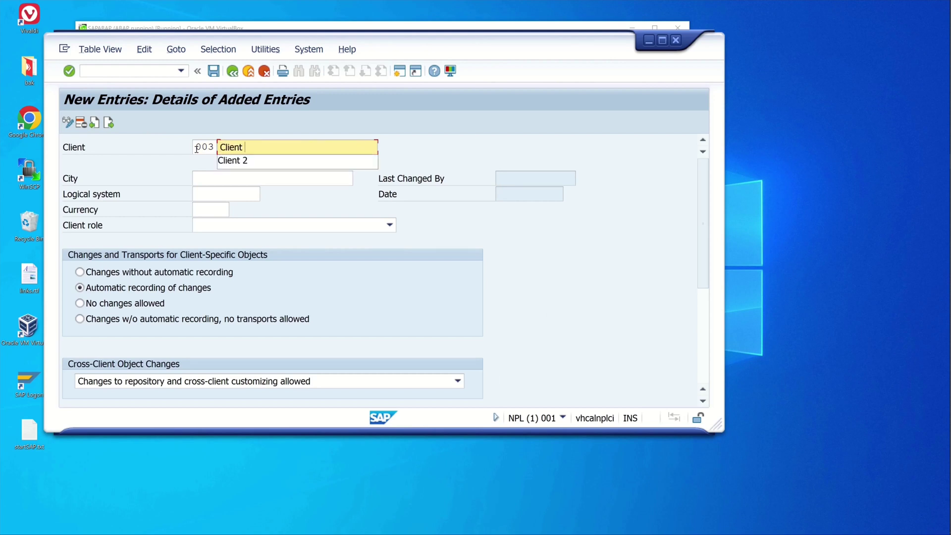
left_click(254, 175)
type("Vienna")
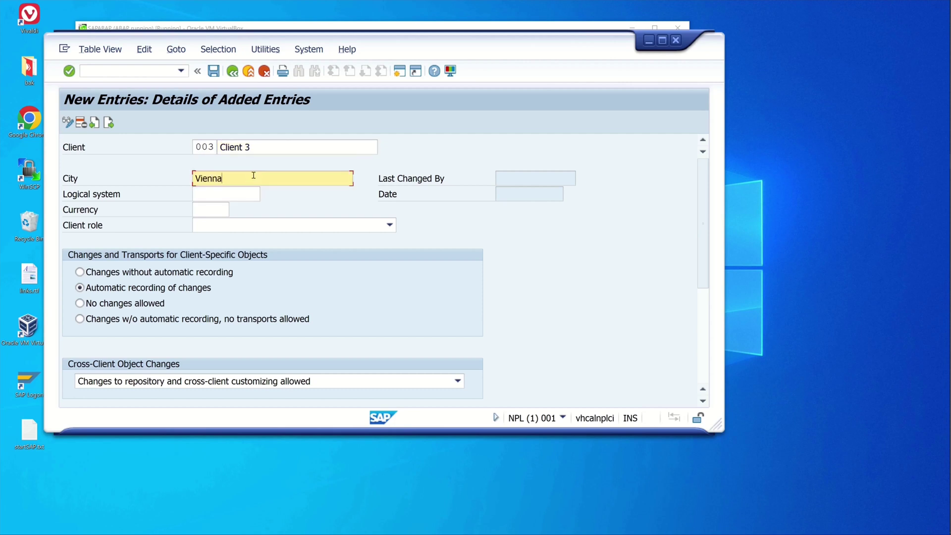
left_click(251, 193)
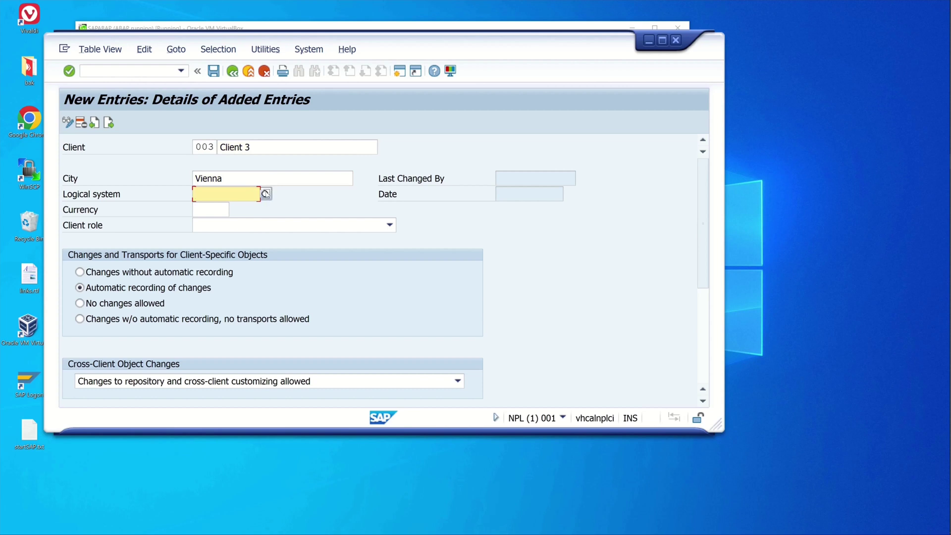
Give client 003 logical system NPLCLNT003, currency EUR and role Training/Education
left_click(265, 194)
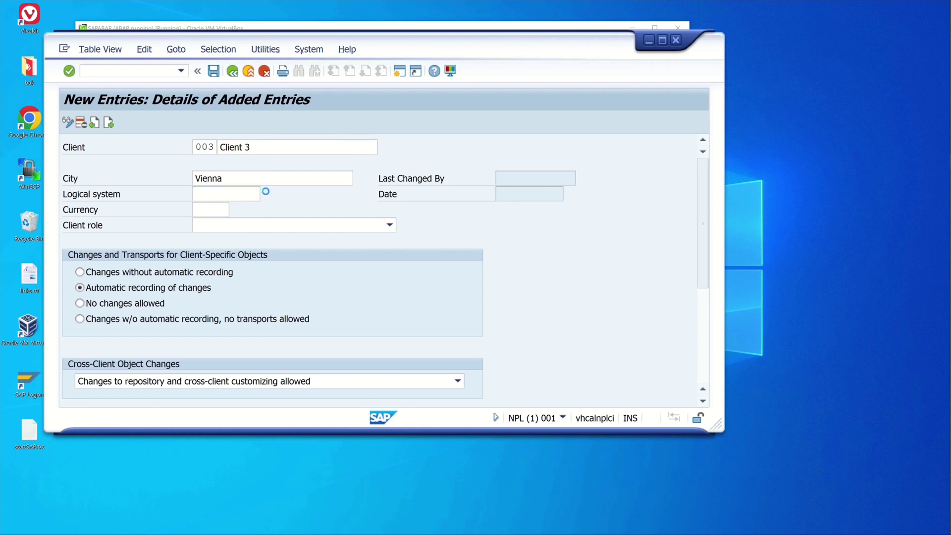
double_click(245, 300)
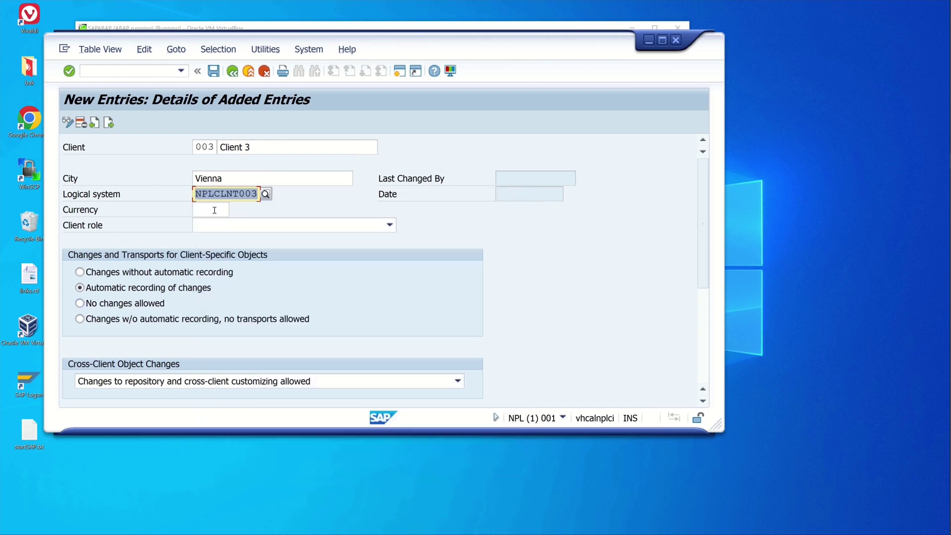
left_click(216, 210)
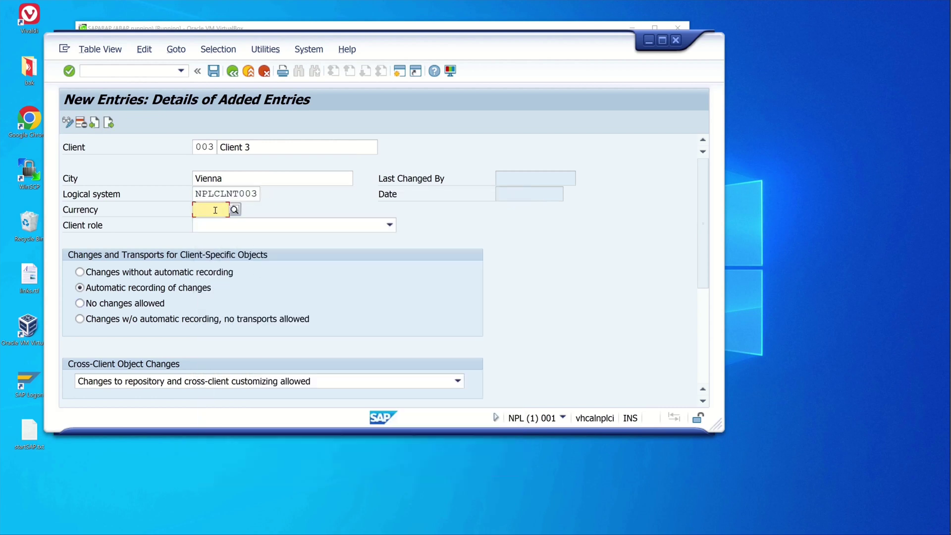
type("EUR")
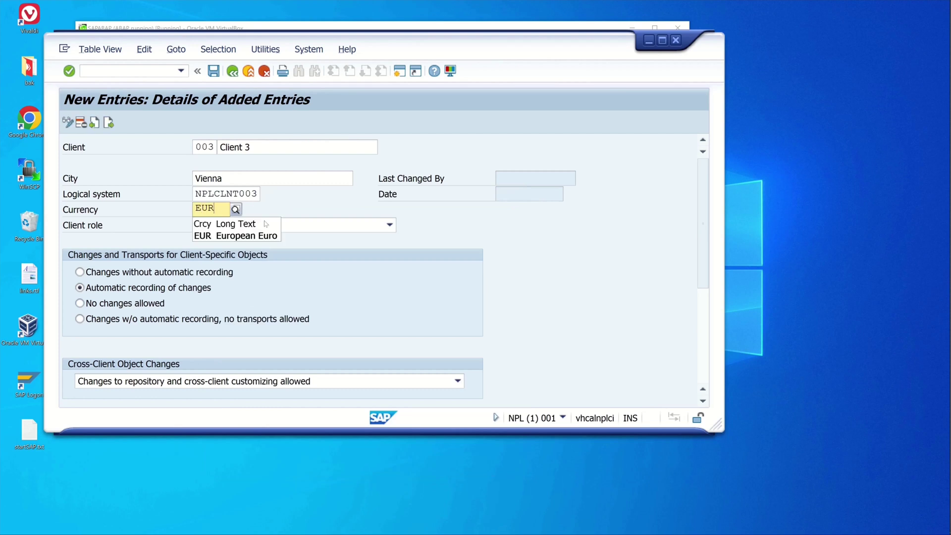
left_click(238, 237)
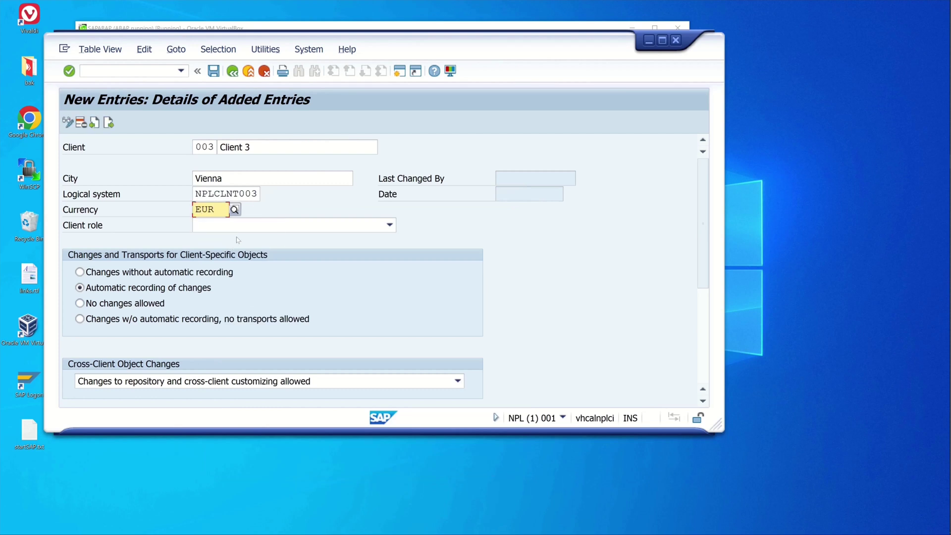
left_click(267, 227)
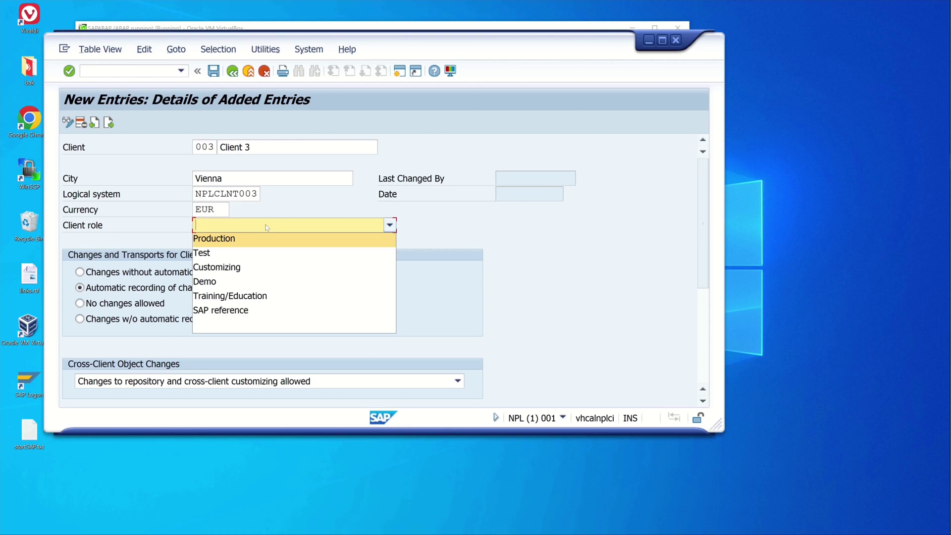
left_click(262, 296)
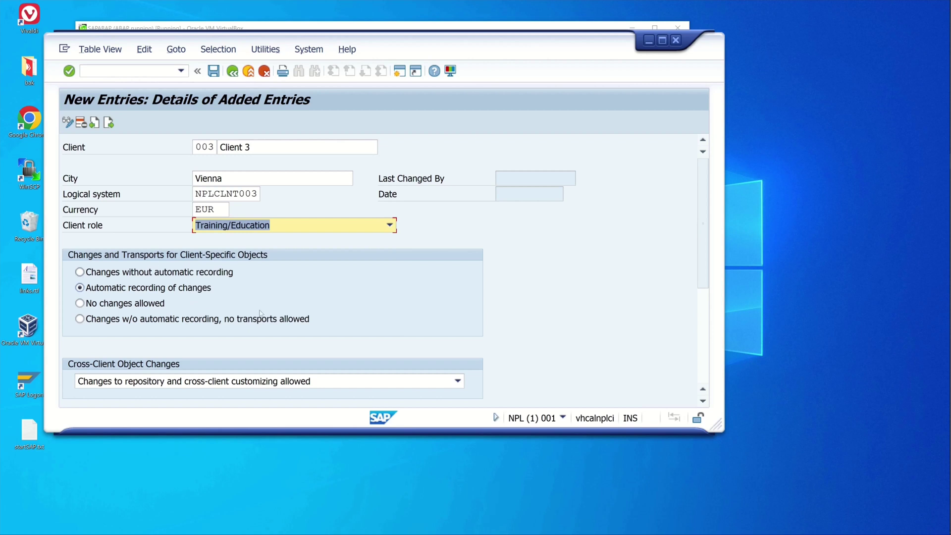
scroll(354, 317, "down", 2)
scroll(352, 314, "down", 5)
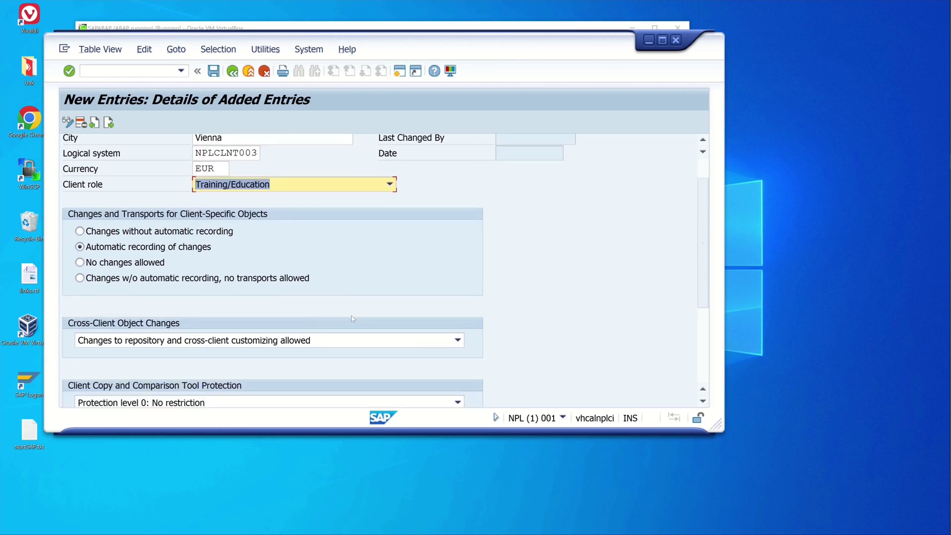
scroll(349, 319, "down", 4)
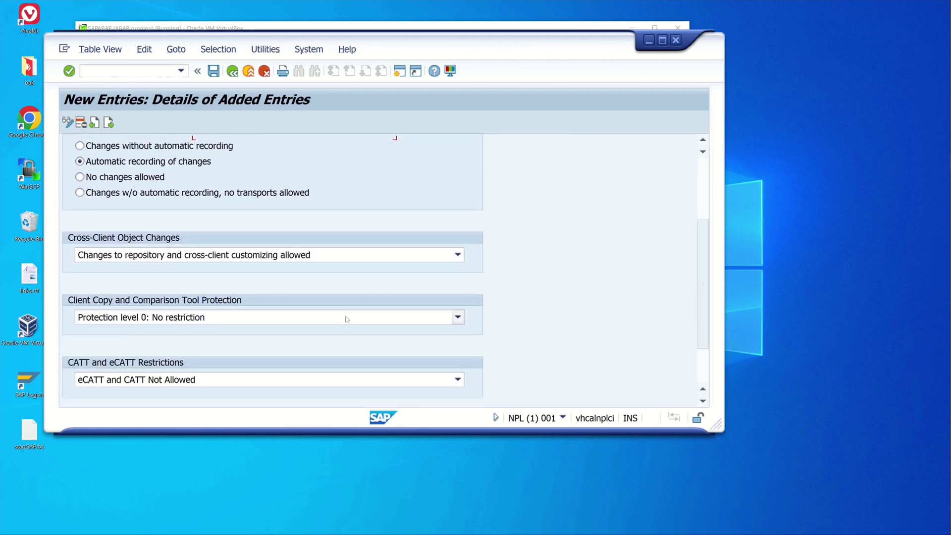
scroll(320, 321, "down", 1)
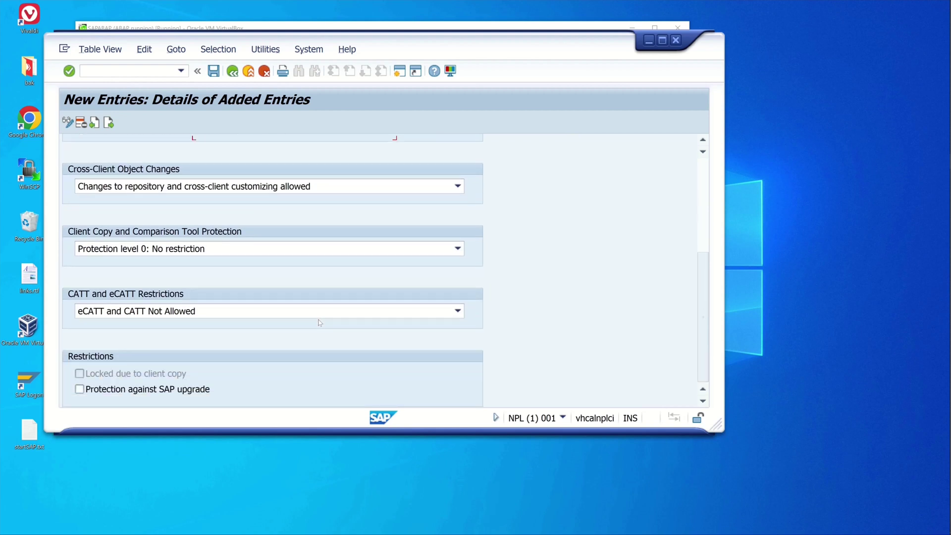
Save client 003, acknowledge the logical system notice, and log off the session
left_click(215, 73)
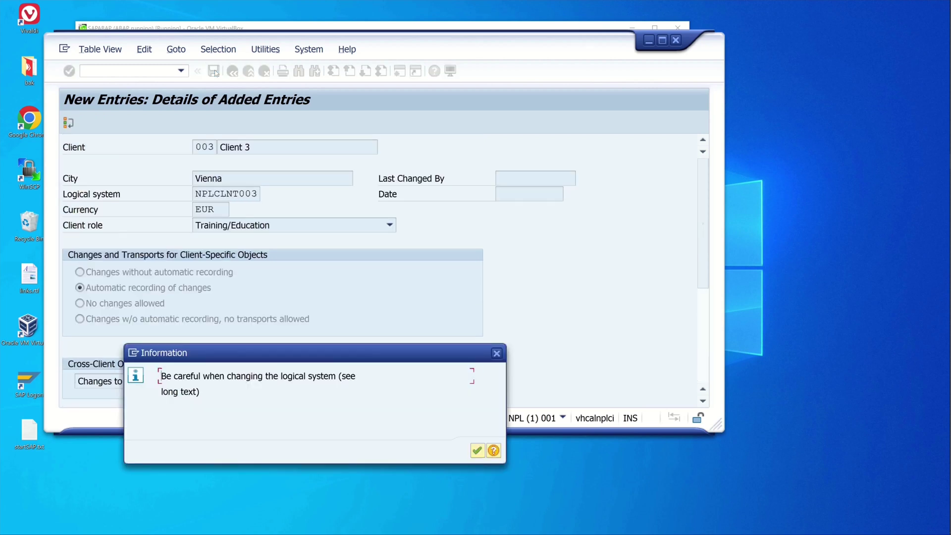
left_click(476, 451)
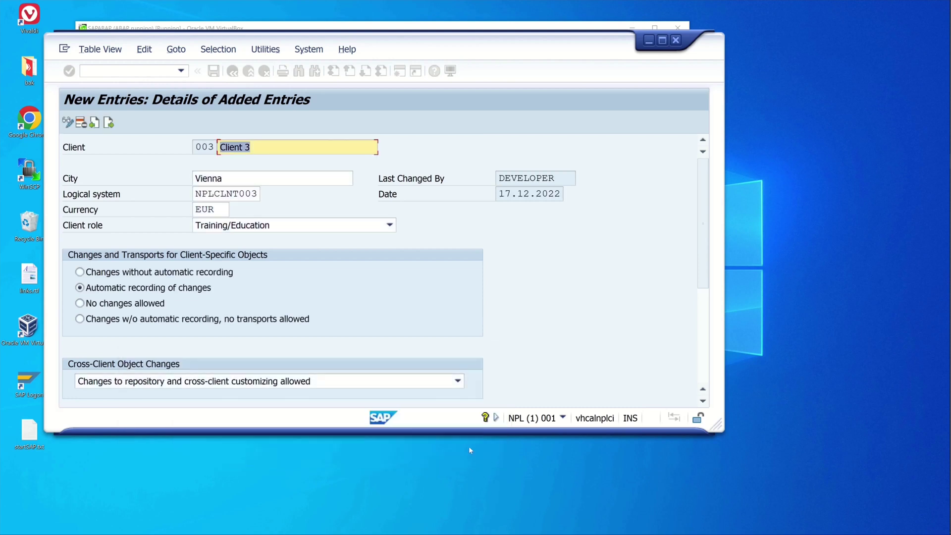
left_click(677, 41)
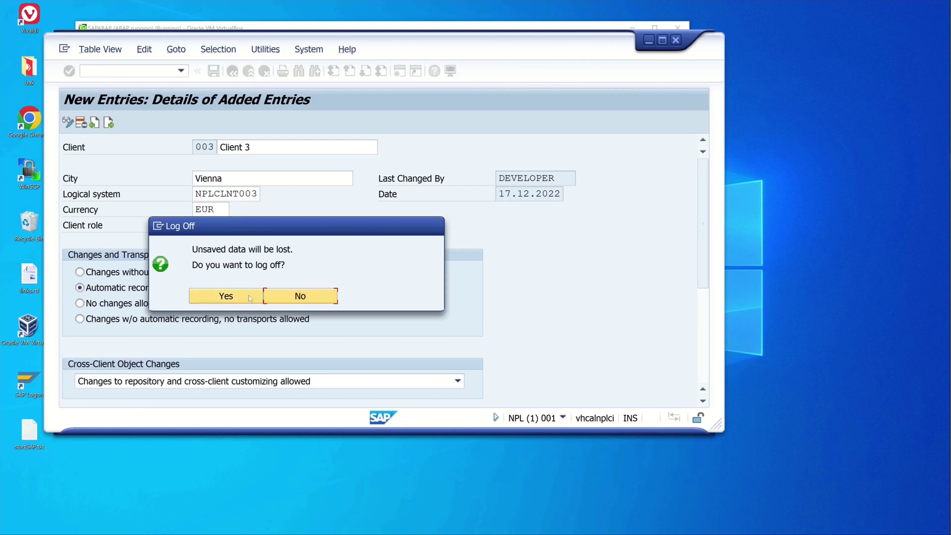
left_click(250, 297)
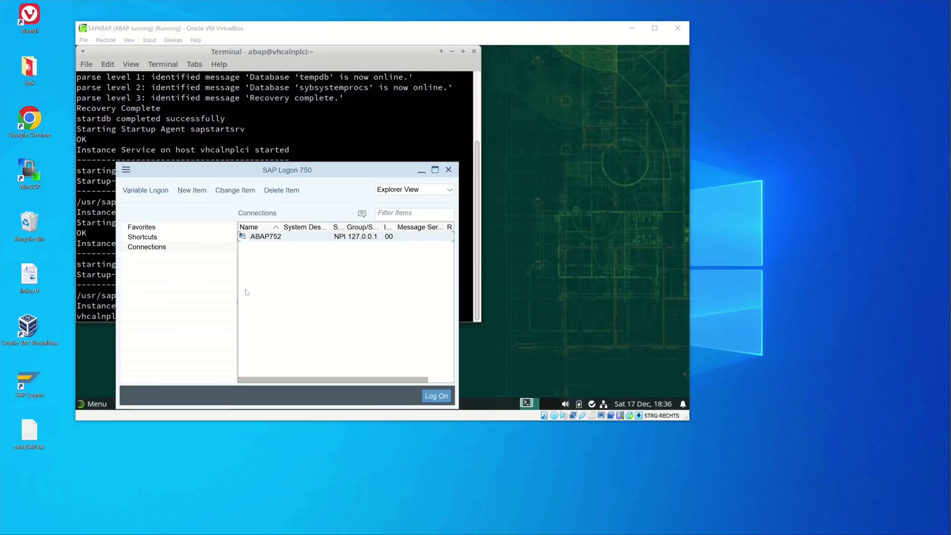
Log on to ABAP752 in client 003 as SAP* and dismiss the copyright notice
double_click(264, 238)
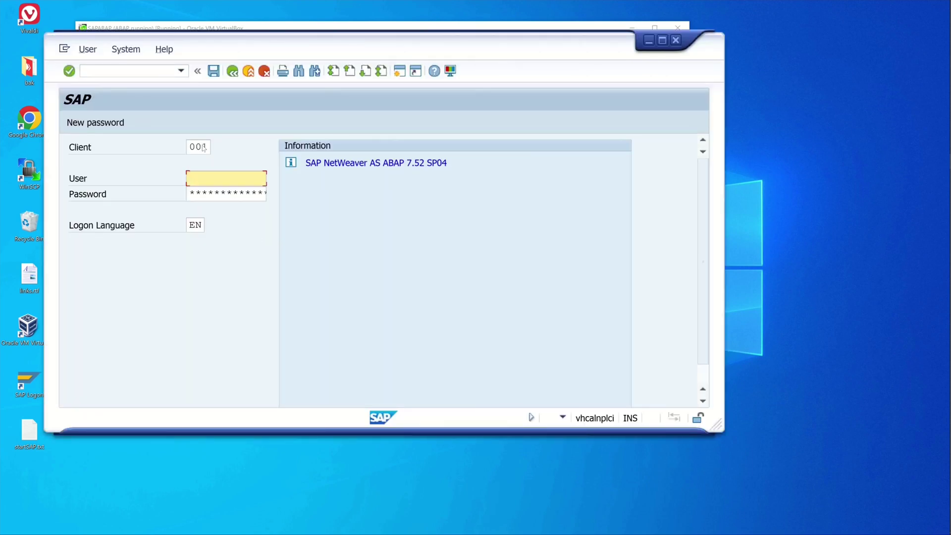
left_click(203, 148)
left_click_drag(203, 147, 216, 146)
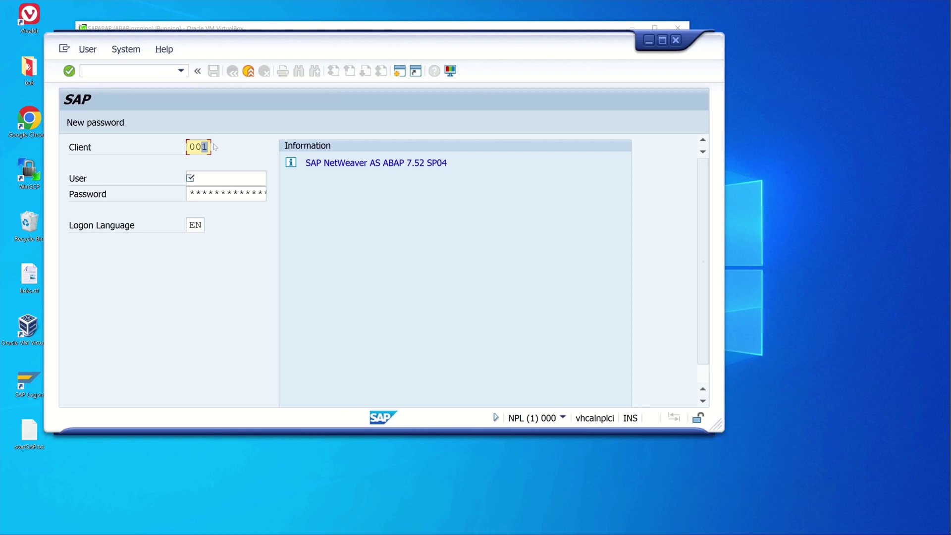
type("3")
left_click(213, 178)
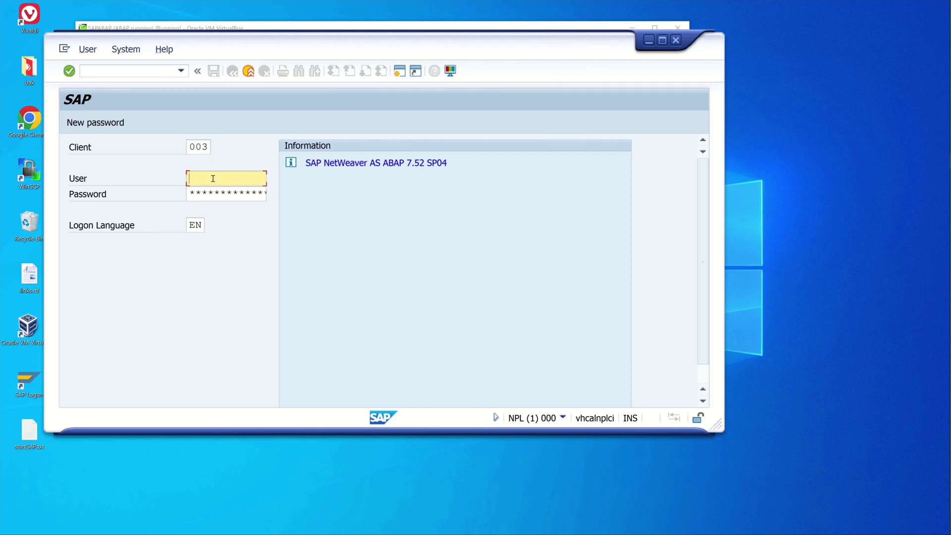
type("SAP")
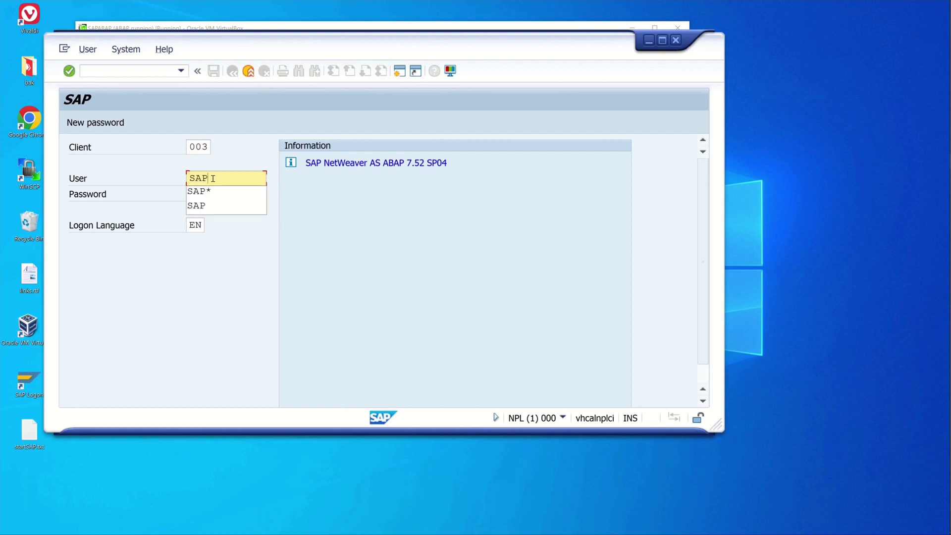
type("*")
key("Tab")
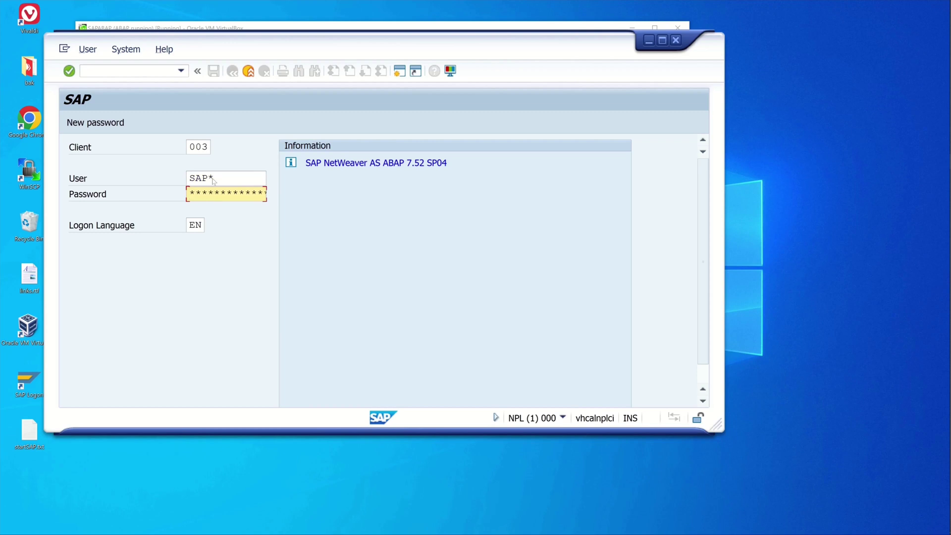
key("Return")
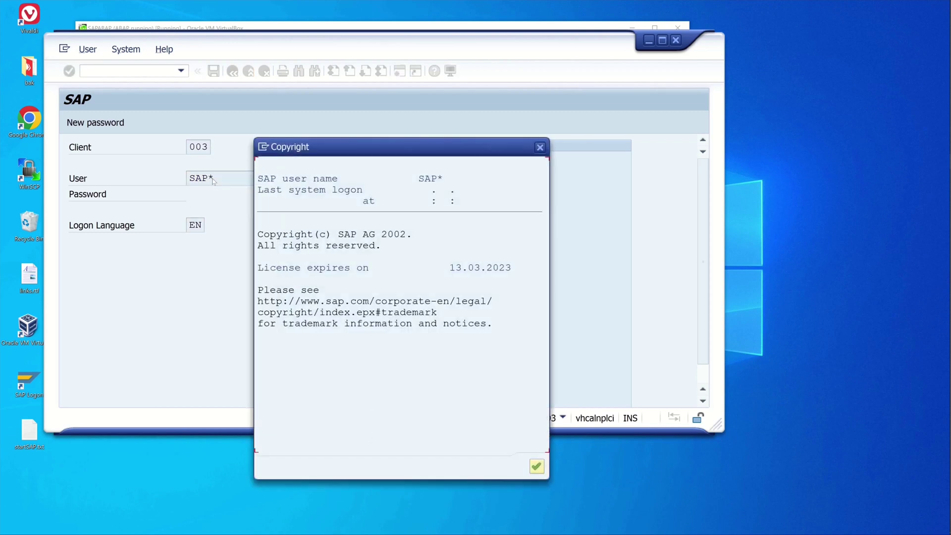
left_click(536, 465)
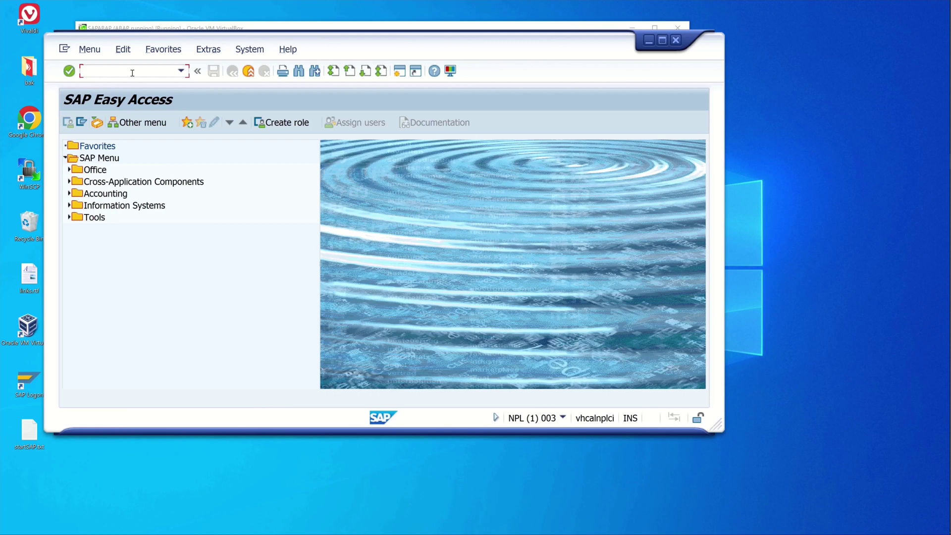
Start the local client copy (SCCL) with 001 as the source client
type("sccl")
key("Return")
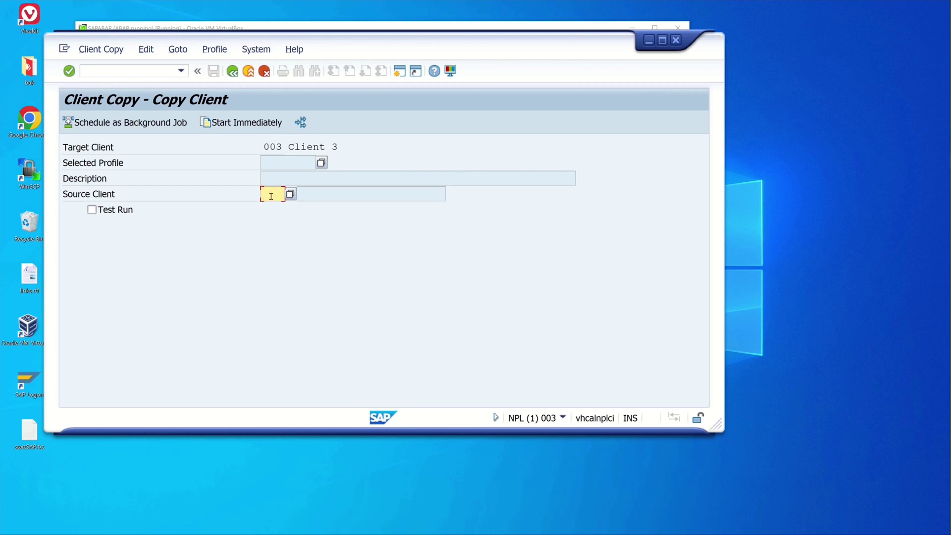
type("001")
key("Return")
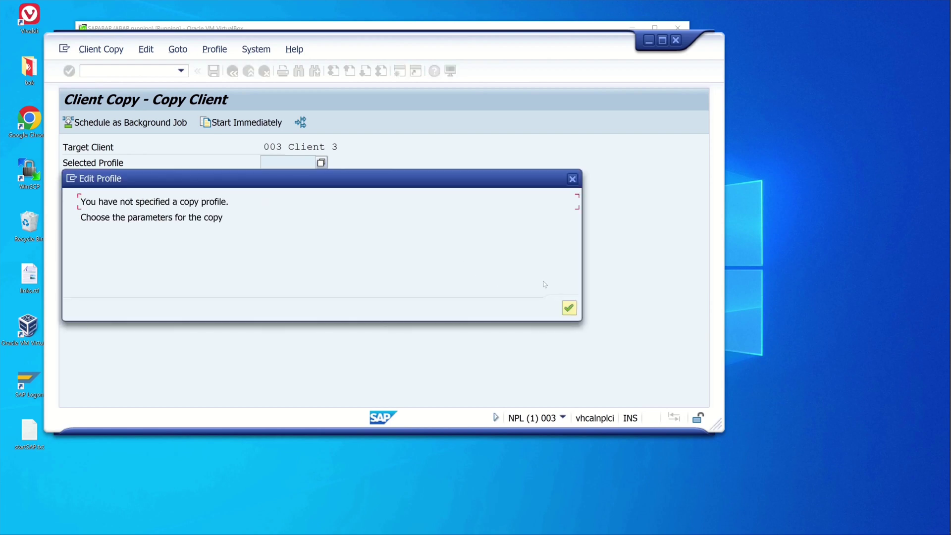
left_click(569, 308)
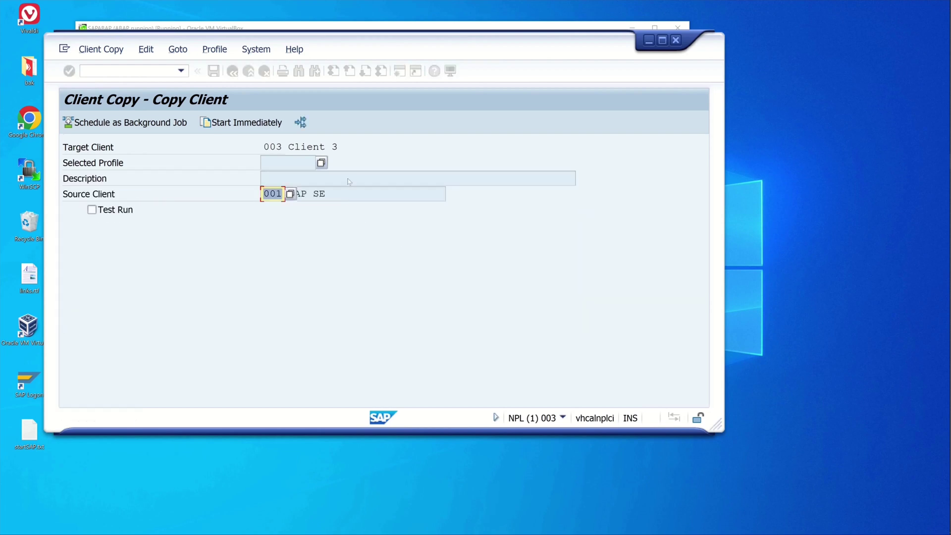
Choose profile SAP_ALL, take user masters from client 001, mark Test Run, and execute
left_click(322, 163)
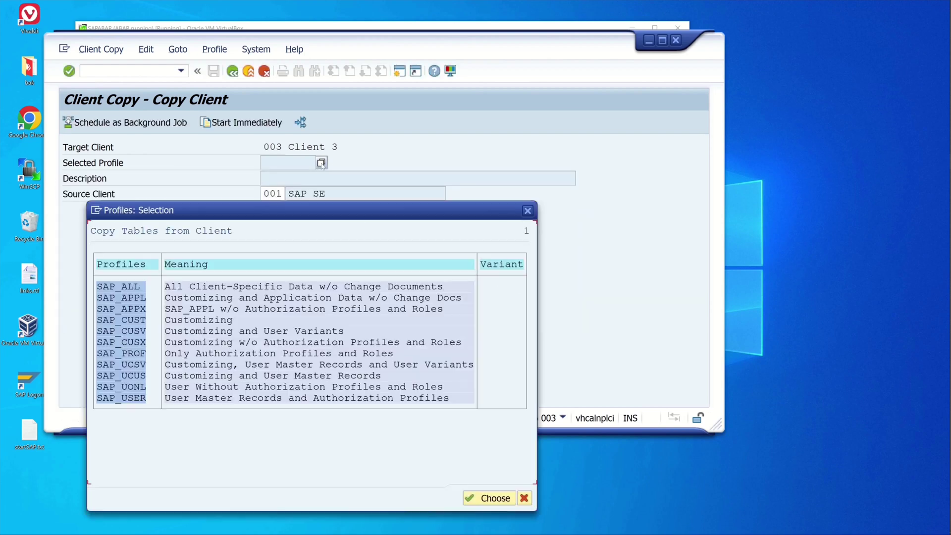
double_click(130, 287)
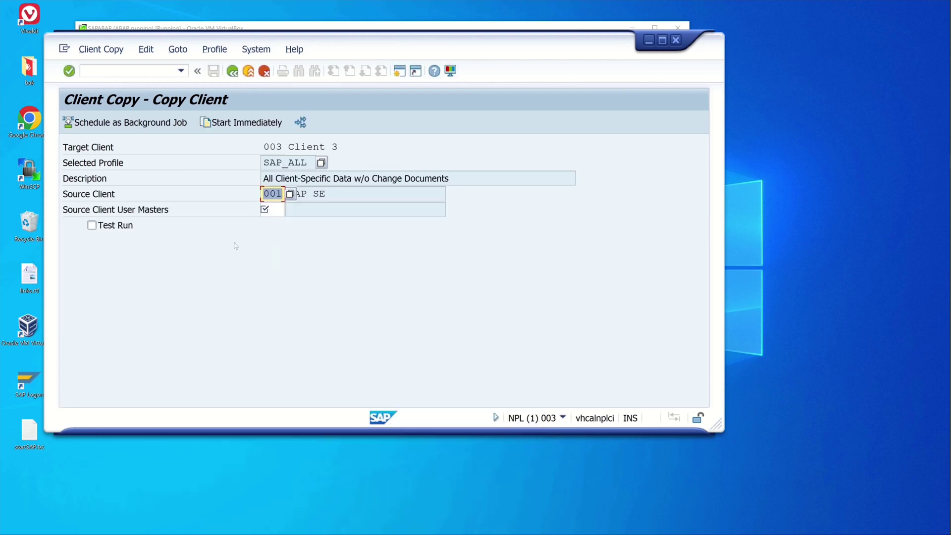
left_click(276, 210)
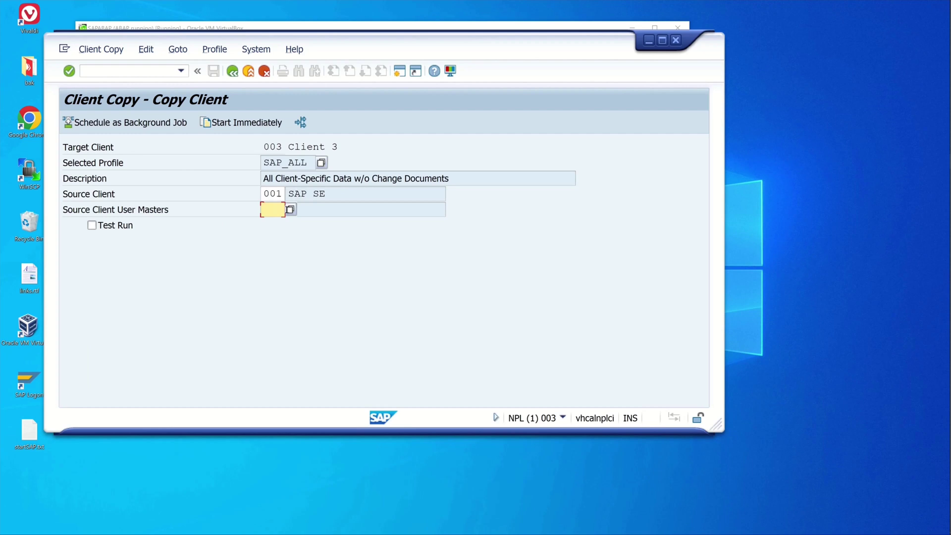
left_click(291, 210)
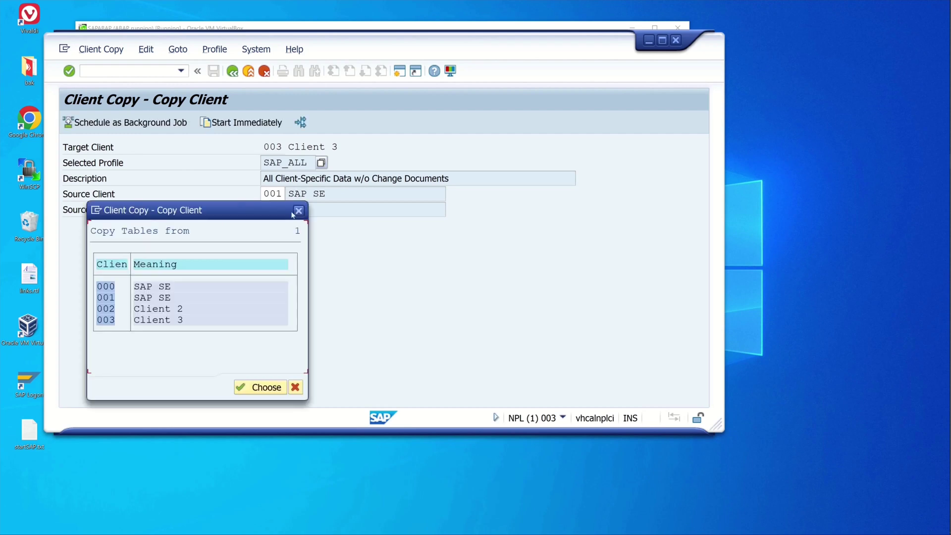
double_click(109, 298)
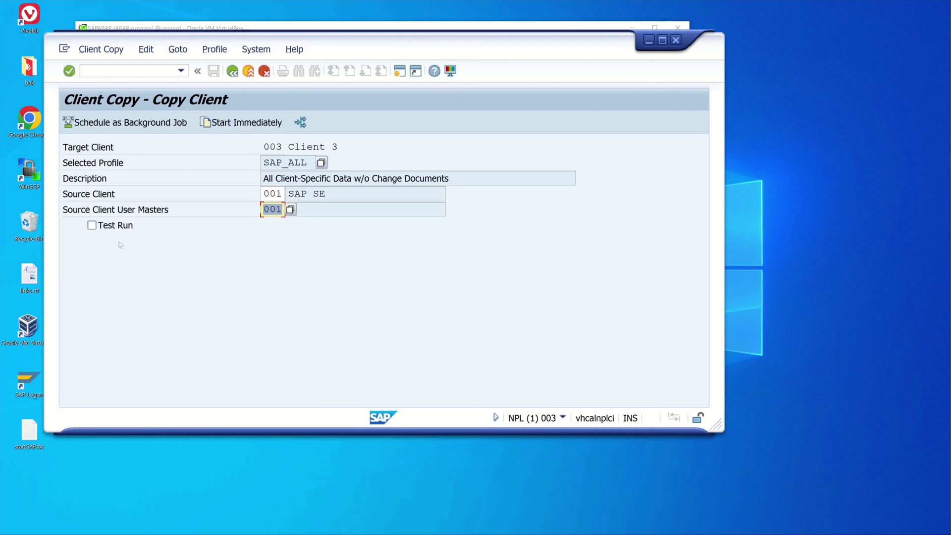
left_click(92, 226)
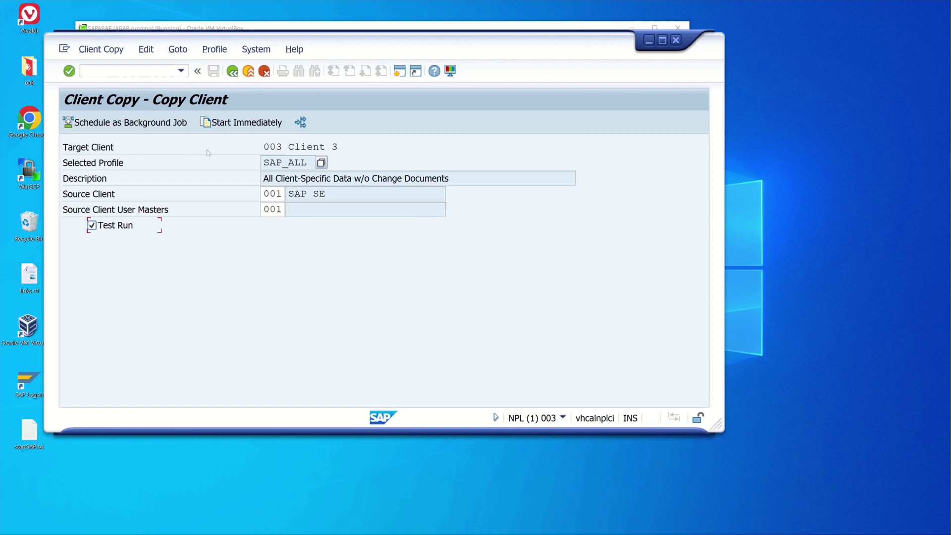
key("F8")
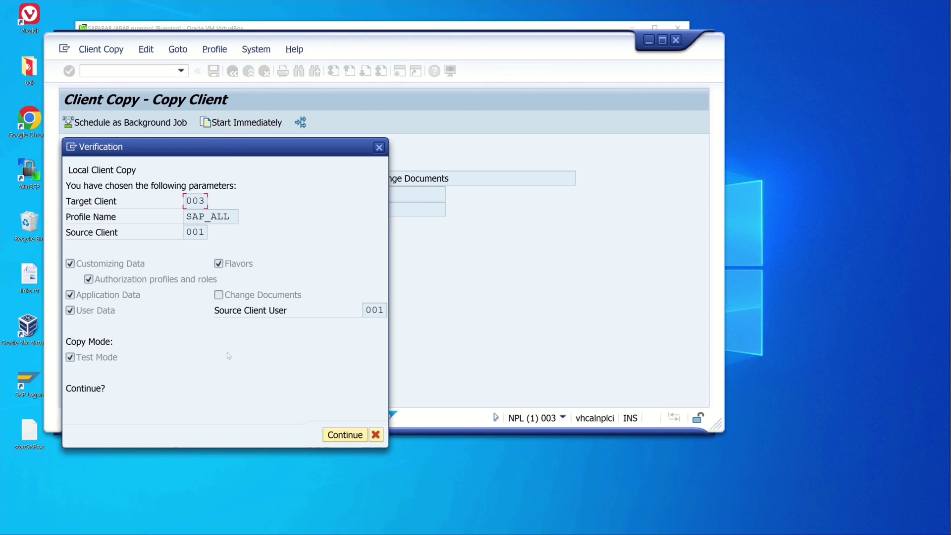
Accept the verified parameters and run the resource check, which selects 13.513 tables successfully
left_click(345, 435)
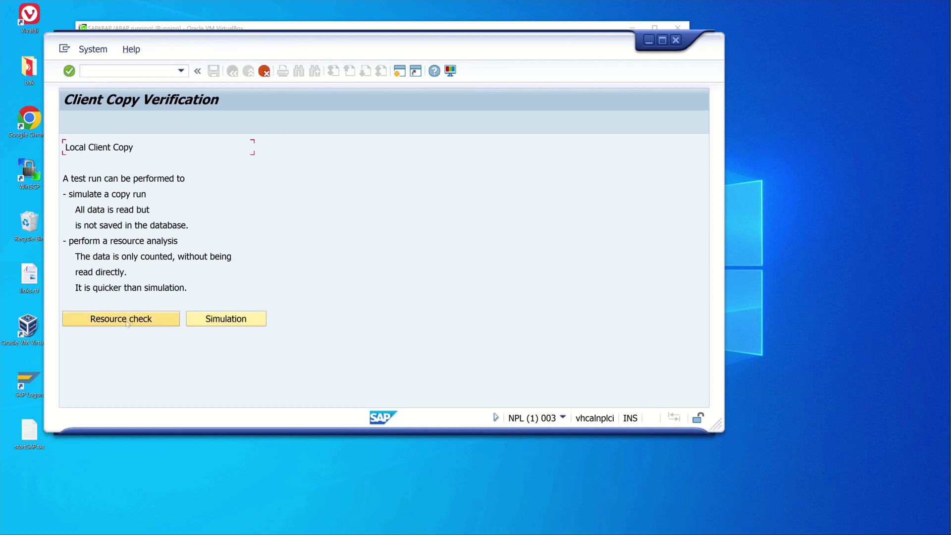
left_click(127, 323)
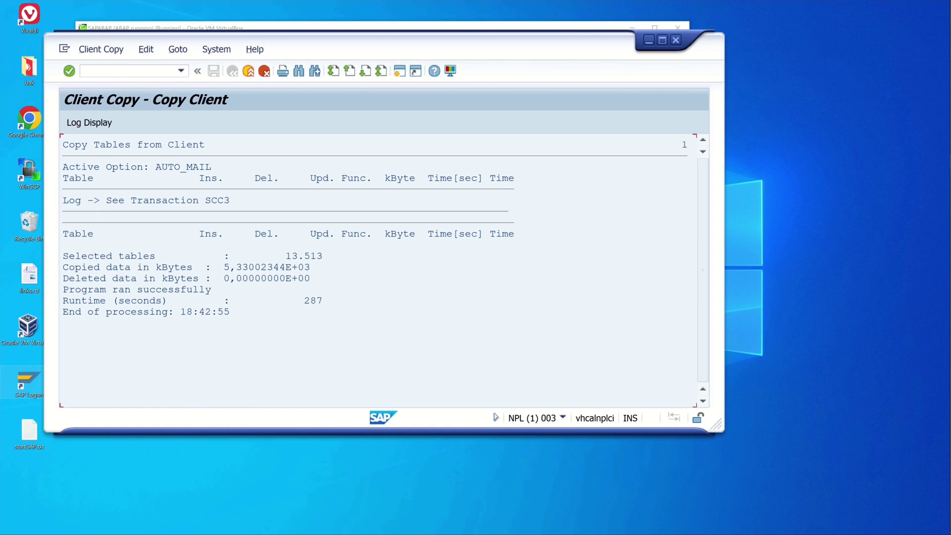
left_click(286, 258)
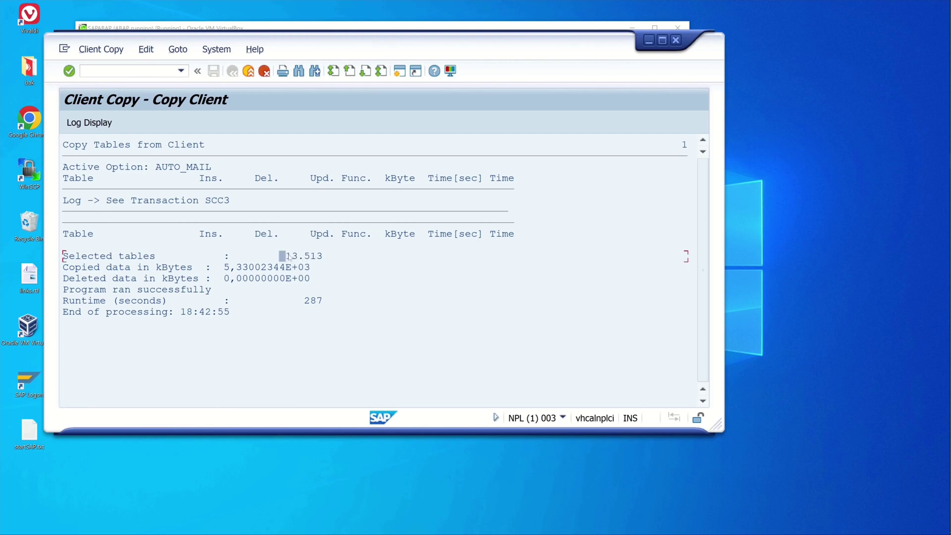